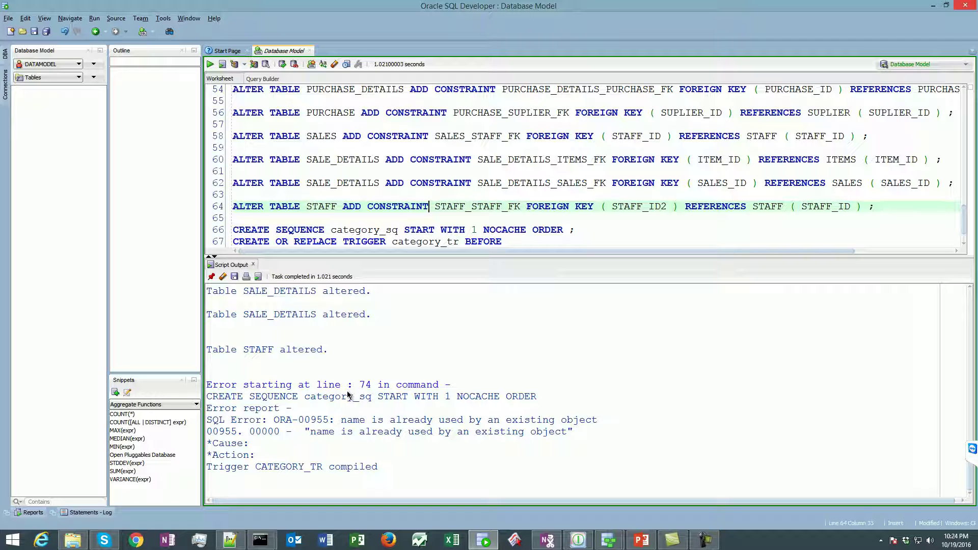
Step: Switch to the DDL File Editor window of Data Modeler and close it
left_click(610, 541)
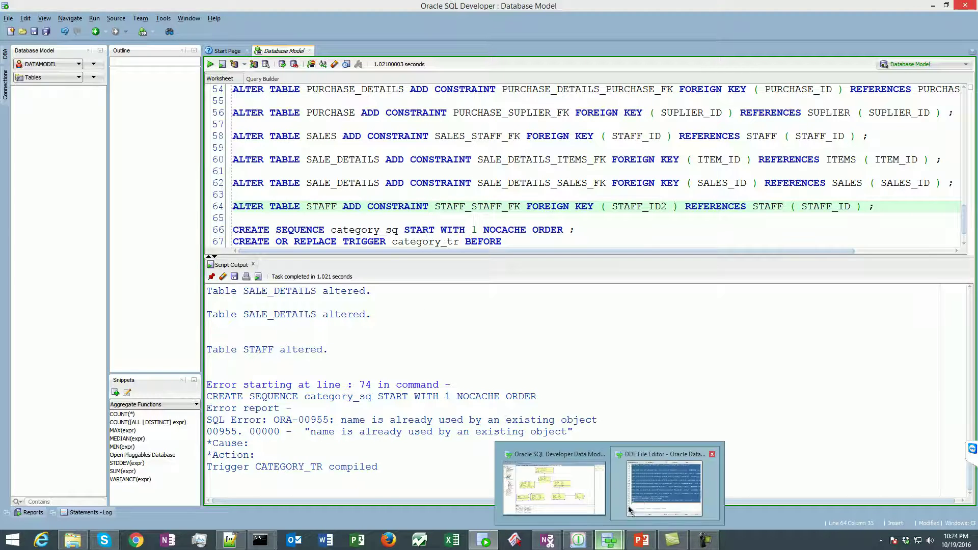
left_click(655, 484)
left_click(699, 414)
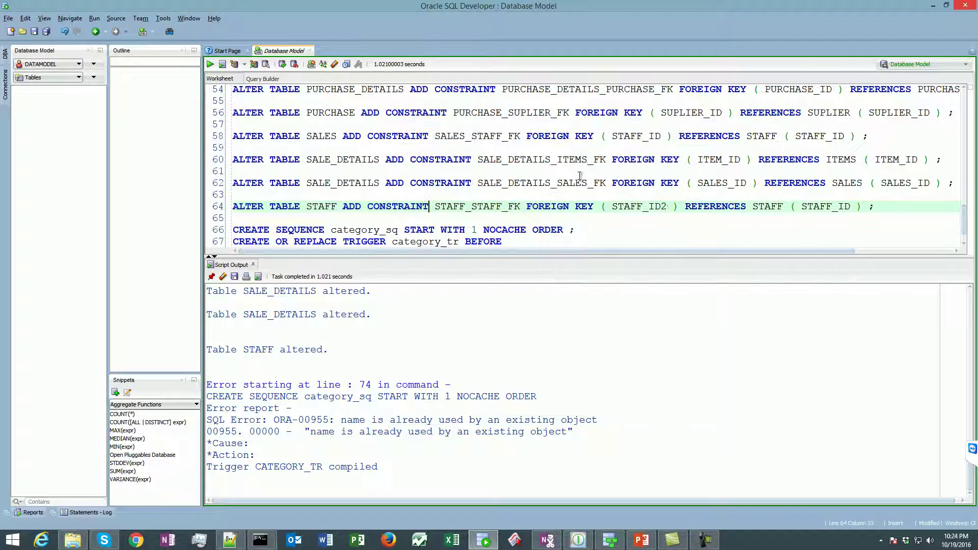
Step: Refresh the list of tables in the DATAMODEL schema of the SQL Developer database browser
left_click(503, 219)
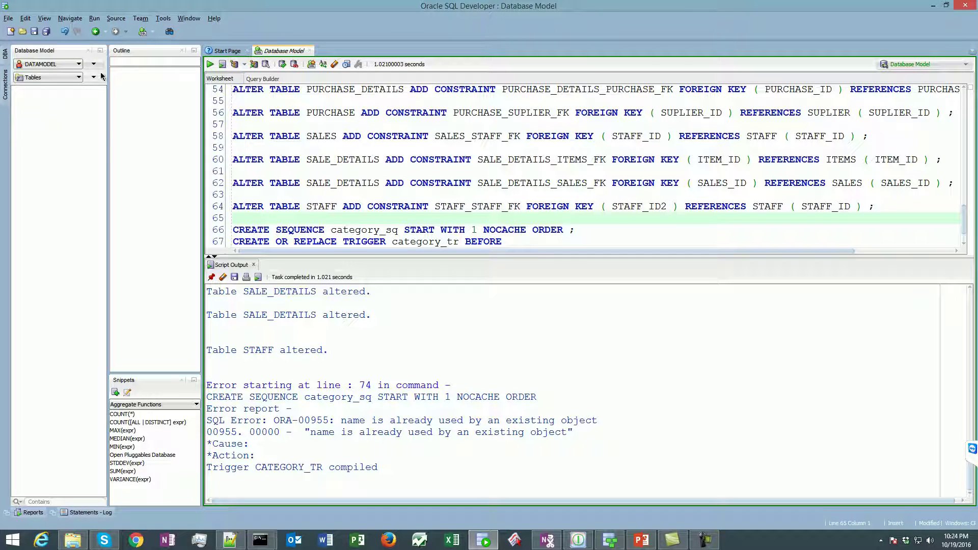
left_click(102, 77)
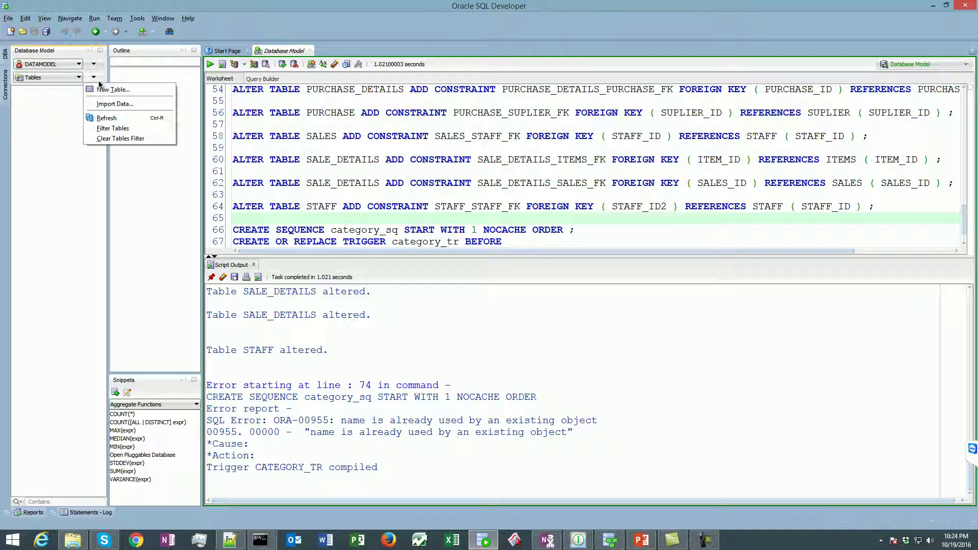
left_click(127, 120)
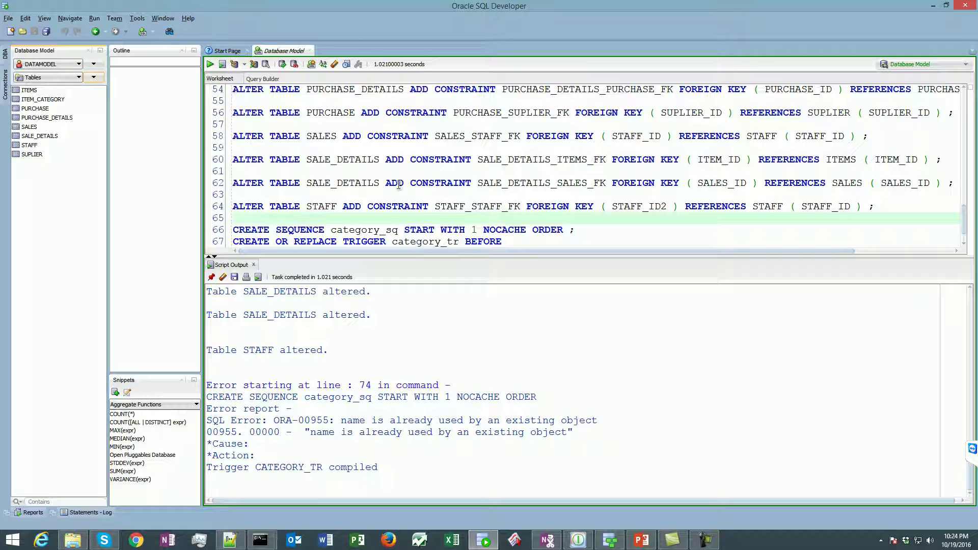
left_click(326, 197)
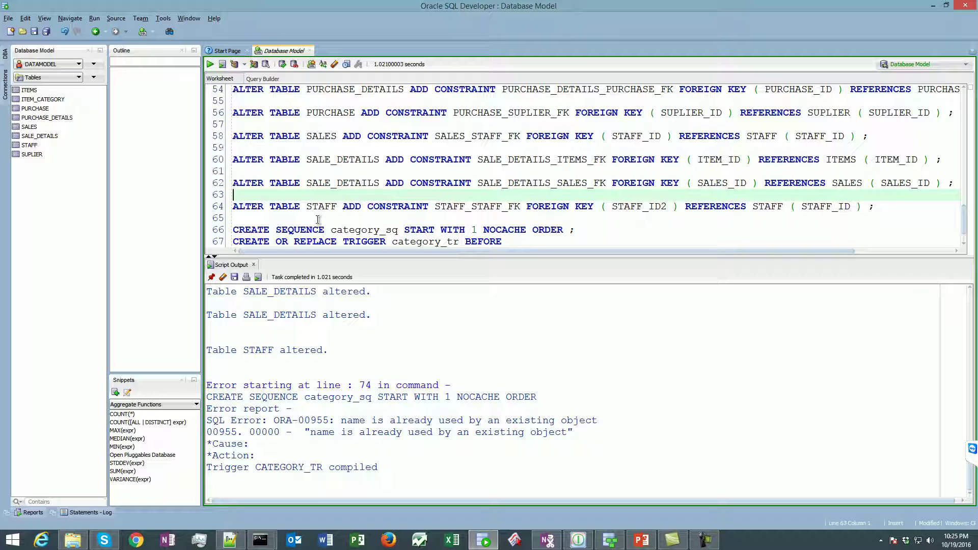
Step: Switch to Oracle SQL Developer Data Modeler and close it without saving the changed designs
left_click(610, 539)
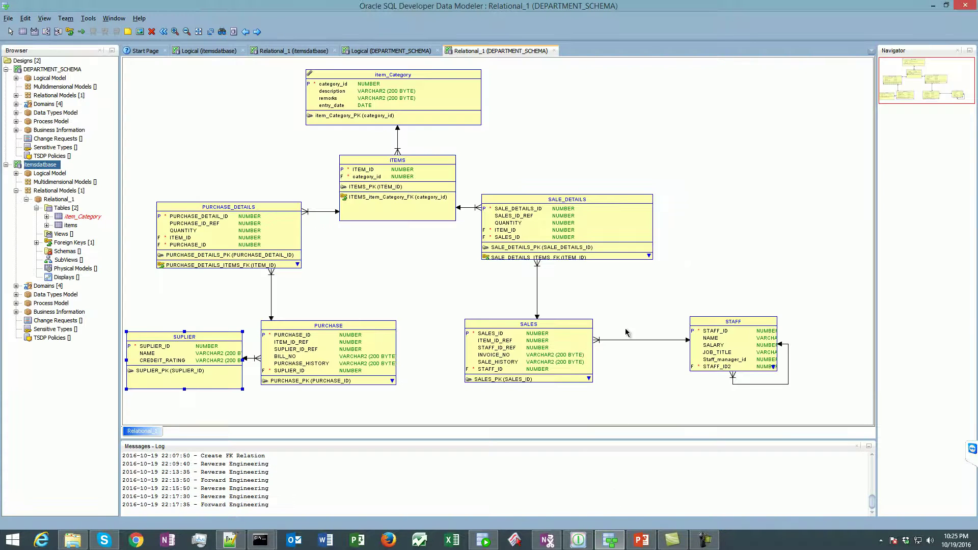
left_click(966, 6)
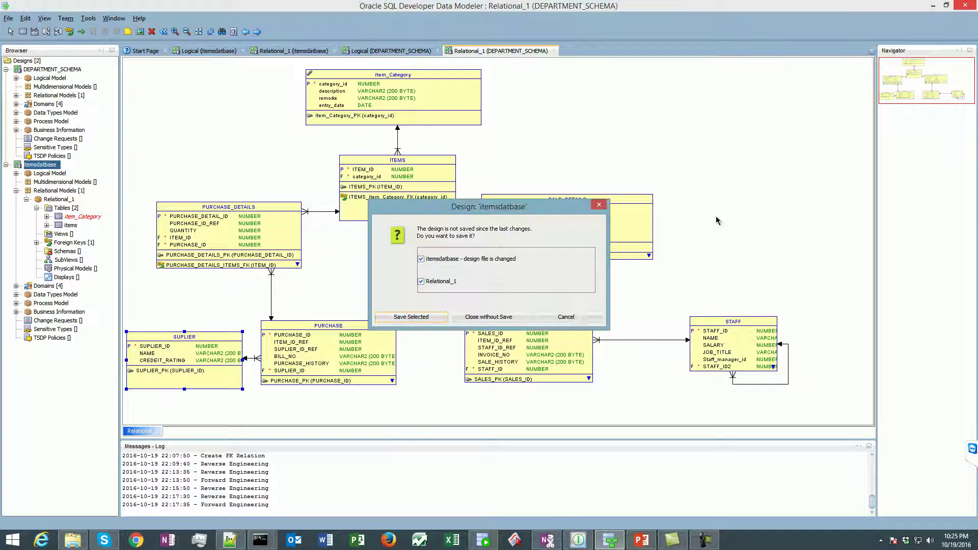
left_click(507, 317)
left_click(512, 329)
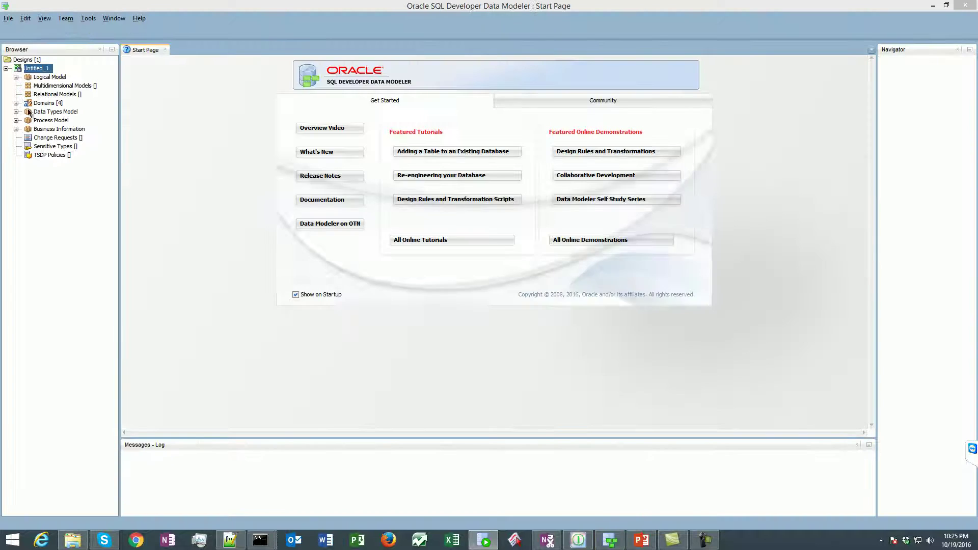
Step: Start a Data Dictionary import into the empty Untitled_1 design
left_click(8, 19)
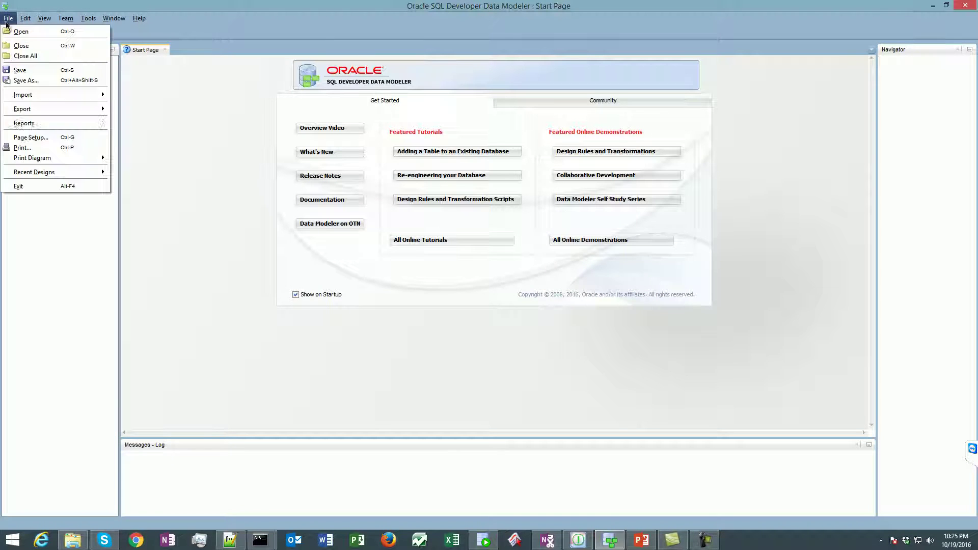
mouse_move(92, 94)
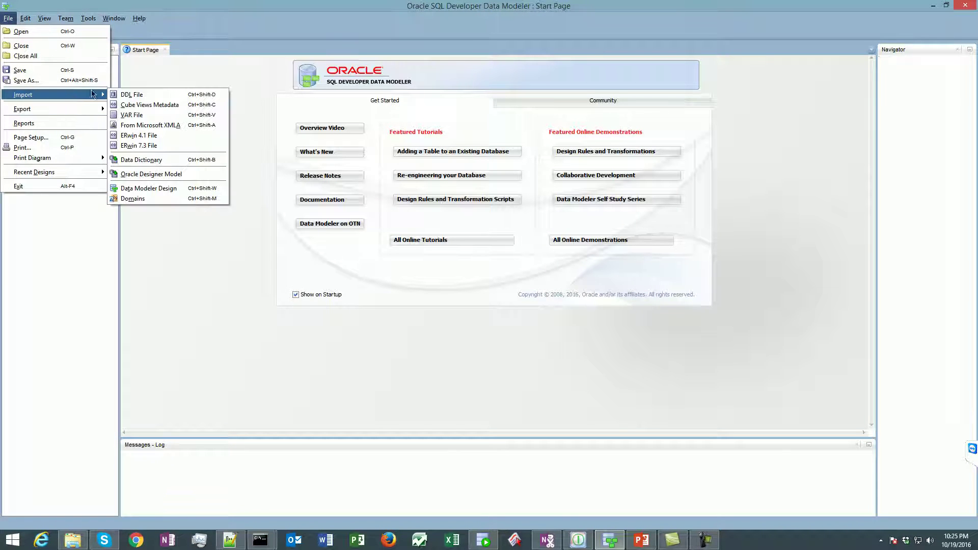
left_click(168, 165)
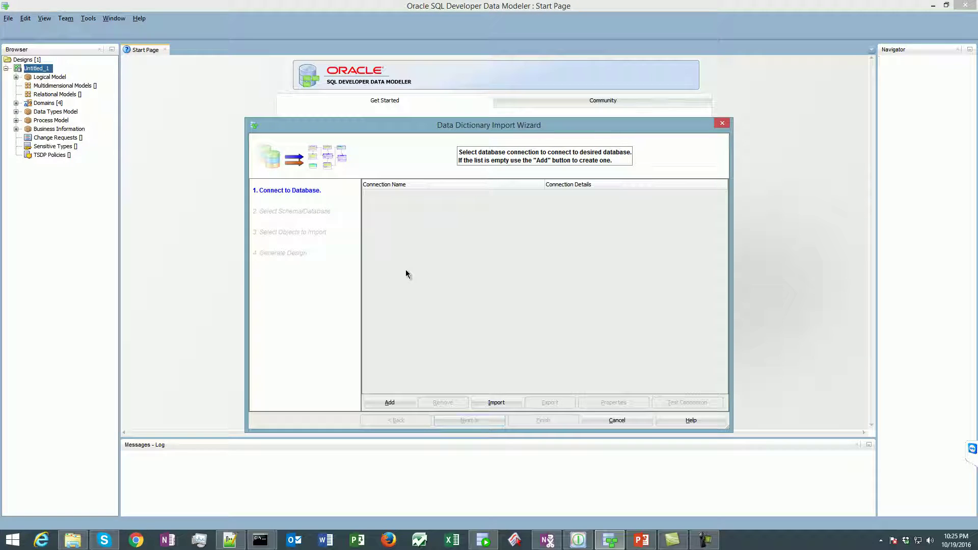
Step: Add a database connection named datamodel to the import wizard and enter its username and password
left_click(407, 402)
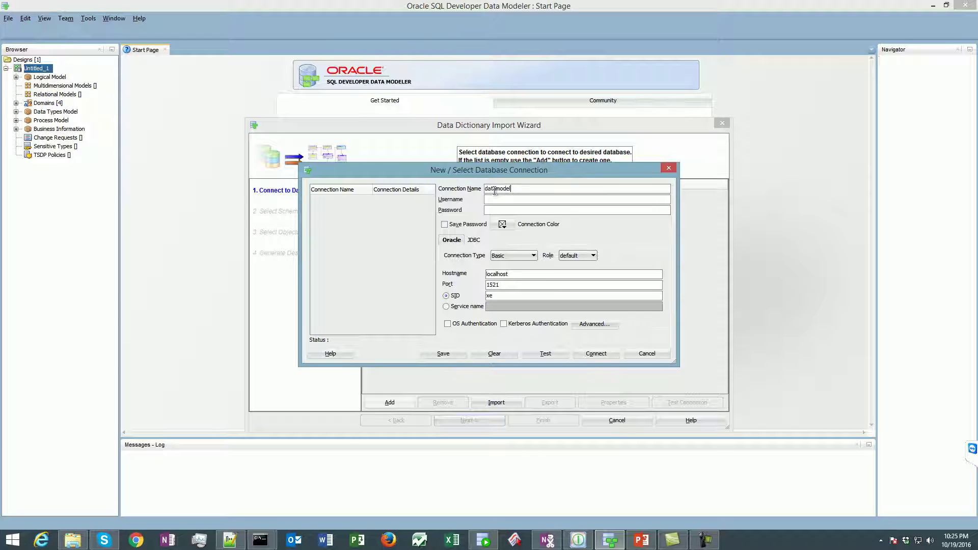
type("datamodel")
key("Tab")
type("••")
key("Tab")
key("space")
Step: Set the new connection's service name to usprod on localhost port 1521 and save the connection
key("Tab")
key("Tab")
key("Tab")
key("Down")
key("Down")
key("Up")
key("Return")
key("Tab")
key("Tab")
key("Tab")
key("Tab")
type("usprod")
key("Return")
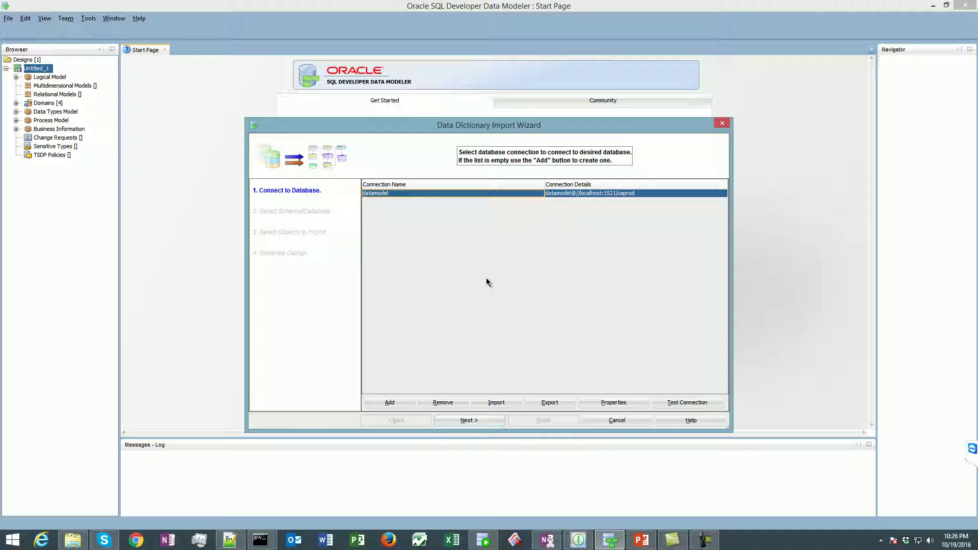
Step: Connect through the datamodel connection and choose the DATAMODEL schema for import into a new relational model
left_click(465, 421)
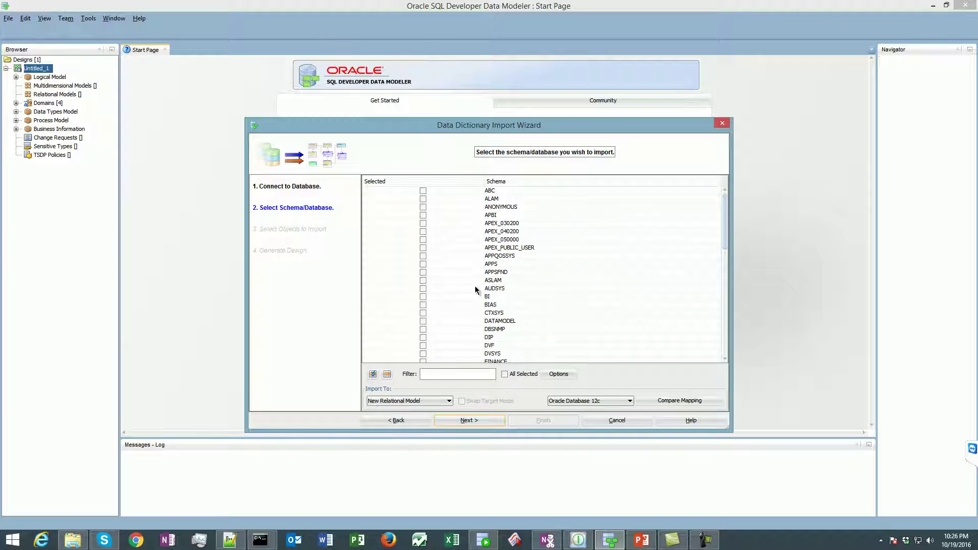
left_click(423, 272)
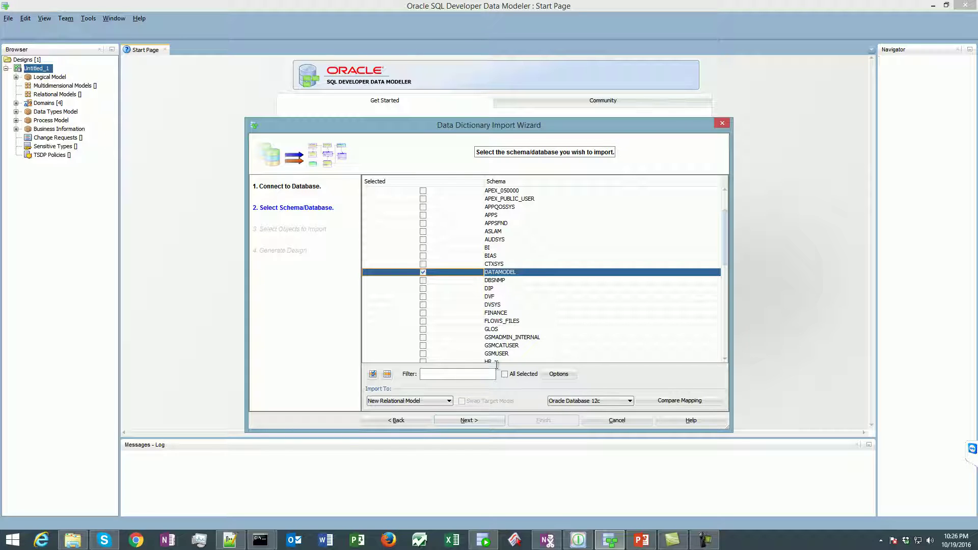
left_click(452, 420)
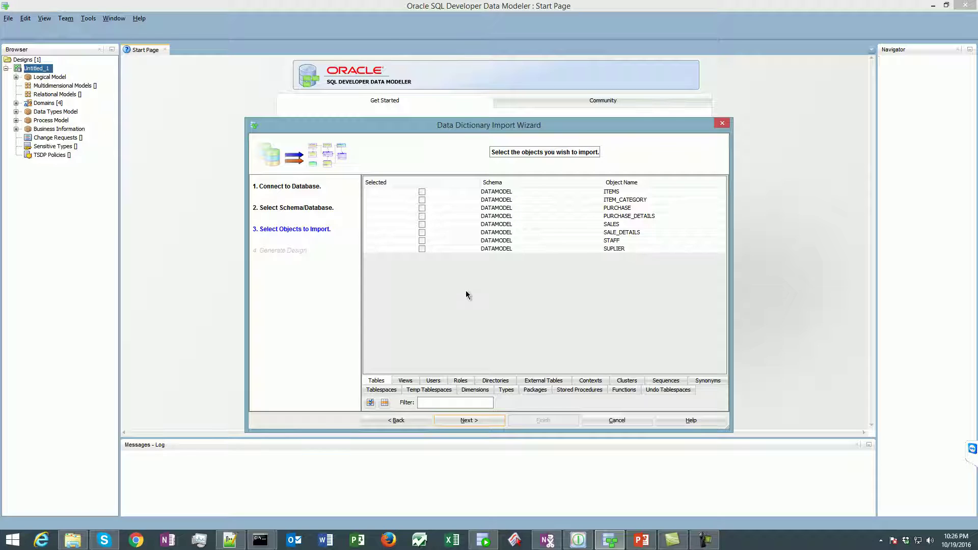
Step: Select all tables of the schema, generate the design from them and close the import log
left_click(370, 404)
left_click(470, 421)
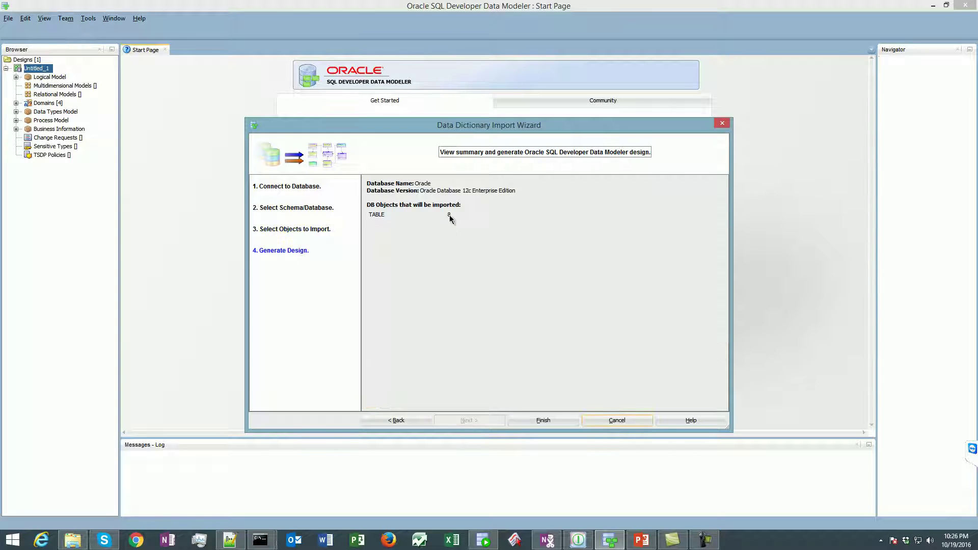
left_click(515, 421)
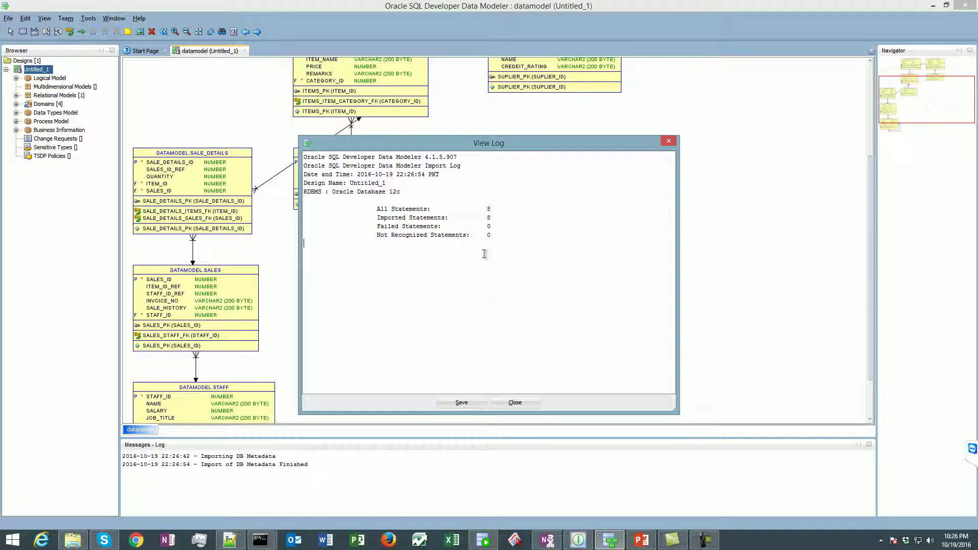
left_click(516, 404)
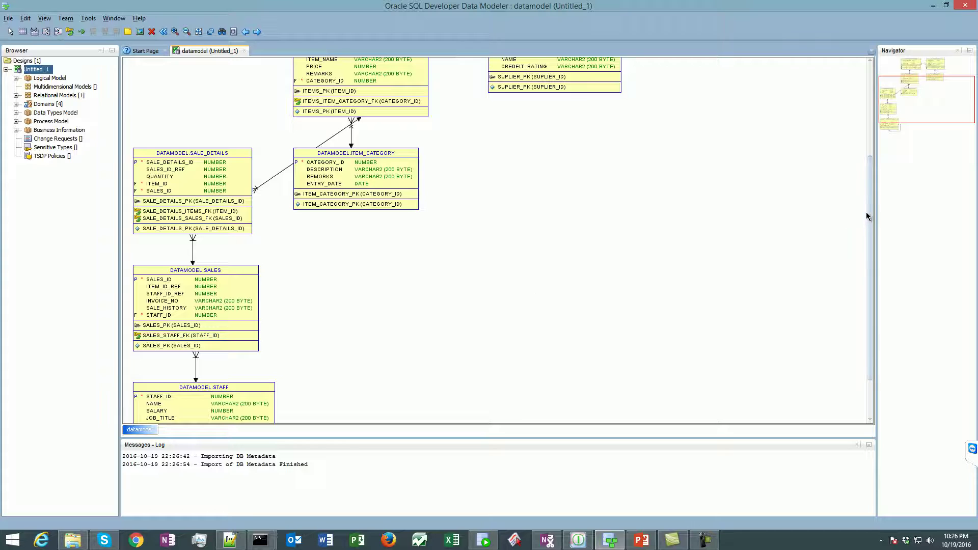
Step: Move ITEM_CATEGORY below SUPLIER, SALE_DETAILS beside ITEMS, and SALES directly beneath SALE_DETAILS in the diagram
left_click_drag(869, 215, 869, 117)
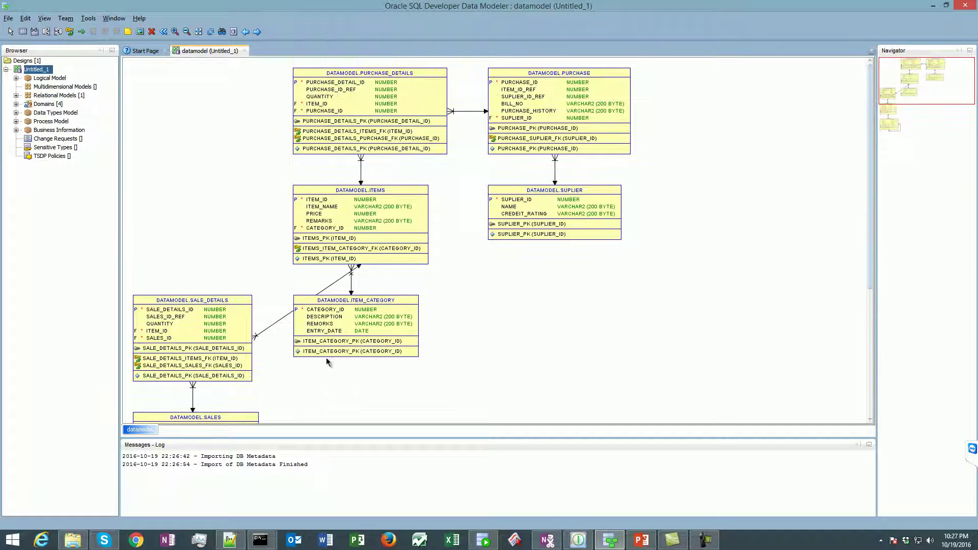
left_click_drag(357, 351, 565, 341)
left_click_drag(174, 338, 180, 180)
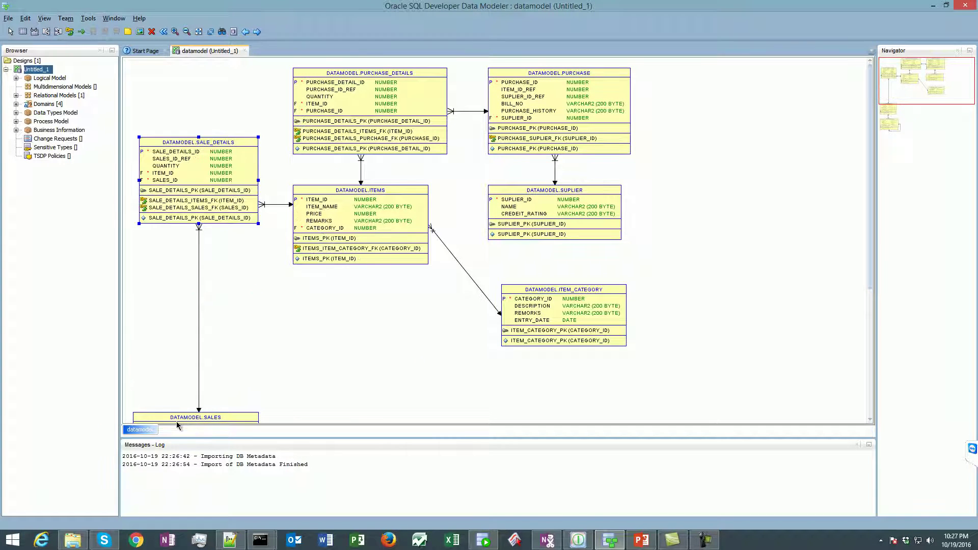
left_click_drag(181, 419, 205, 250)
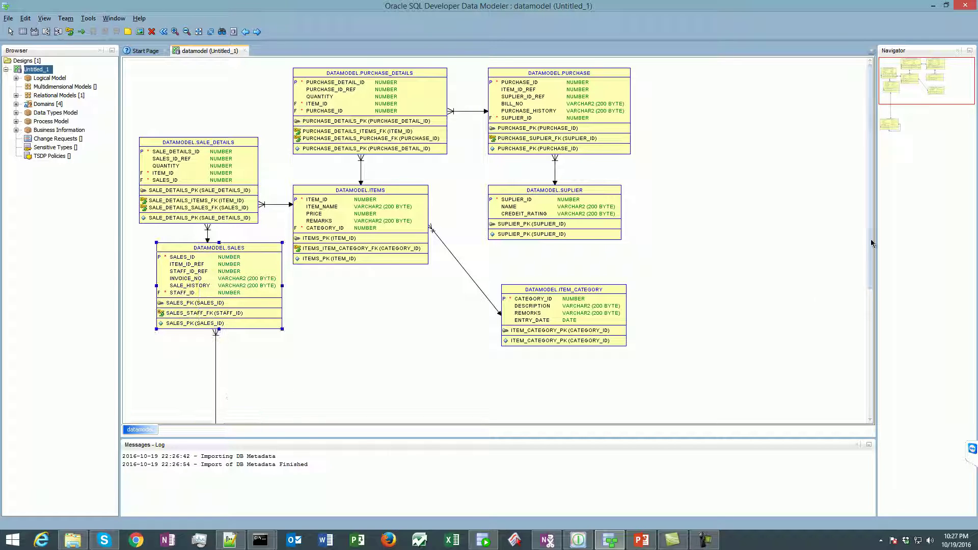
Step: Move the STAFF table from the lower end of the diagram up to just below SALES
mouse_move(923, 86)
left_mouse_down()
mouse_move(918, 131)
mouse_move(922, 77)
mouse_move(914, 153)
mouse_move(915, 79)
left_mouse_up()
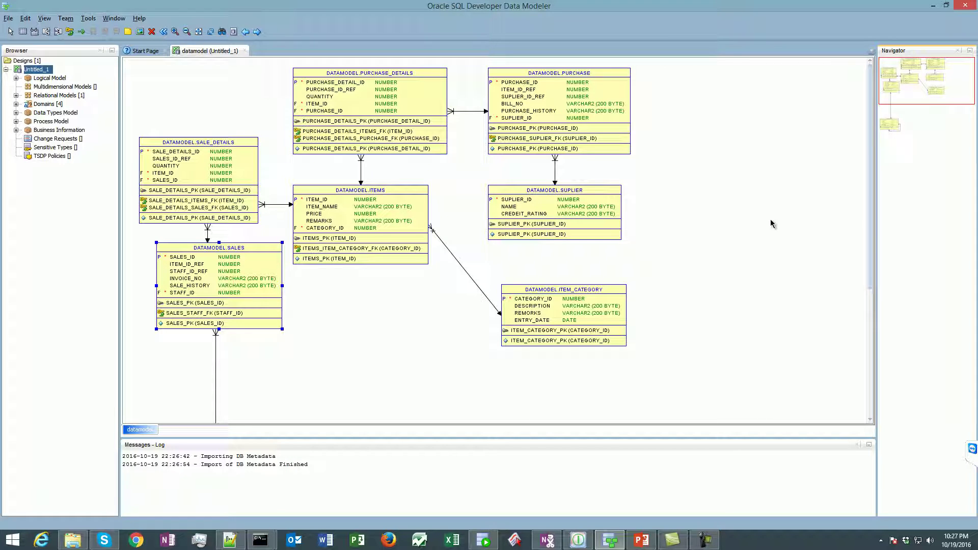
left_click_drag(931, 96, 929, 137)
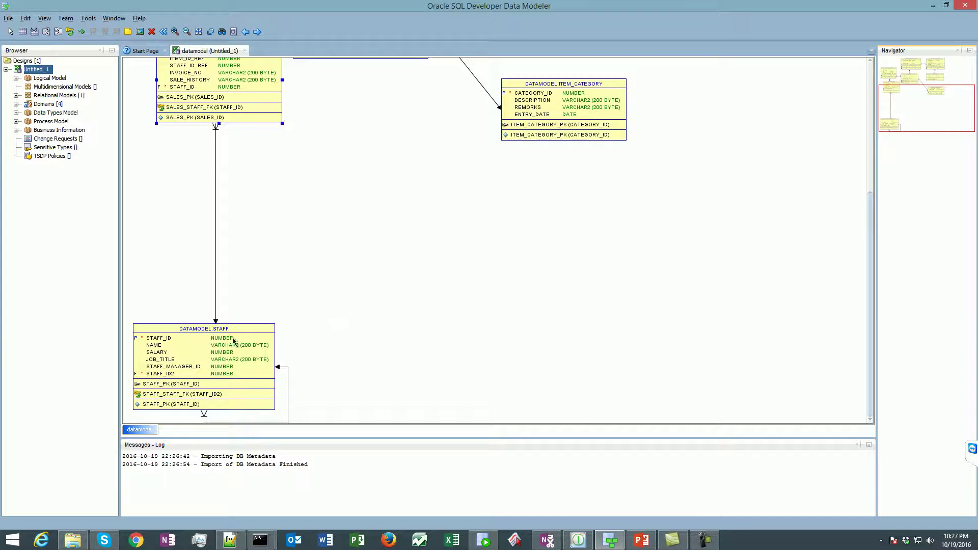
left_click_drag(233, 337, 305, 152)
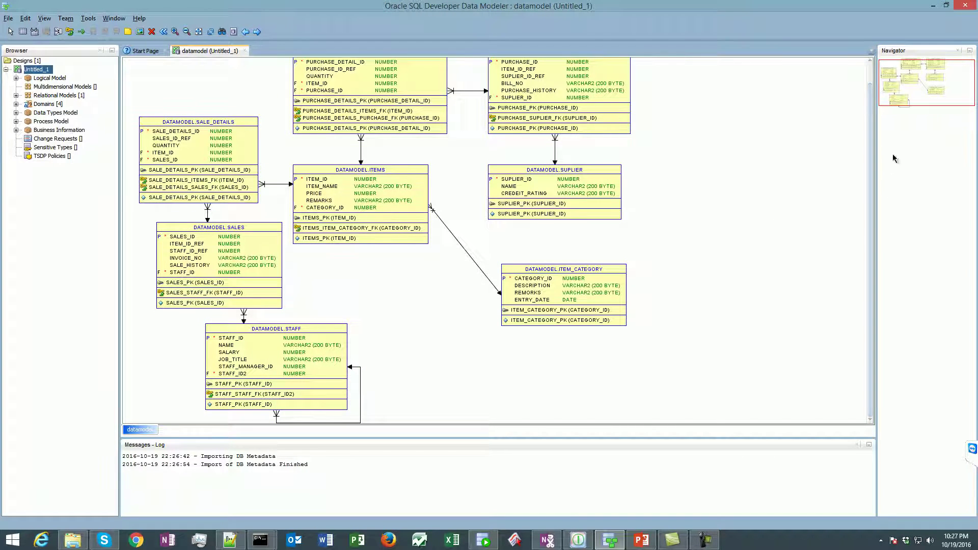
Step: Place ITEM_CATEGORY above ITEMS and relocate PURCHASE_DETAILS to the free area below and to the right of ITEMS
left_click_drag(870, 148, 870, 126)
left_click_drag(575, 306, 348, 76)
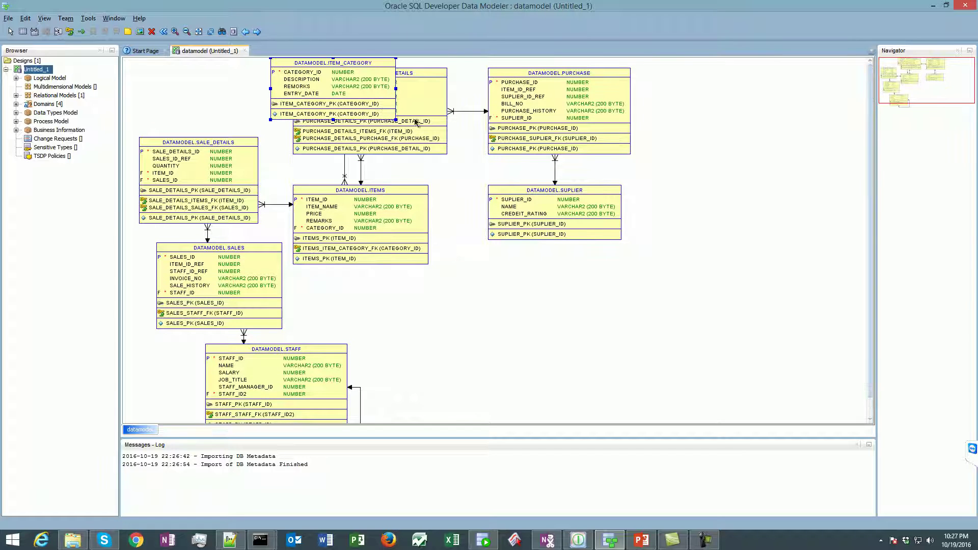
left_click_drag(417, 121, 447, 160)
left_click_drag(390, 214, 399, 263)
left_click_drag(409, 165, 491, 376)
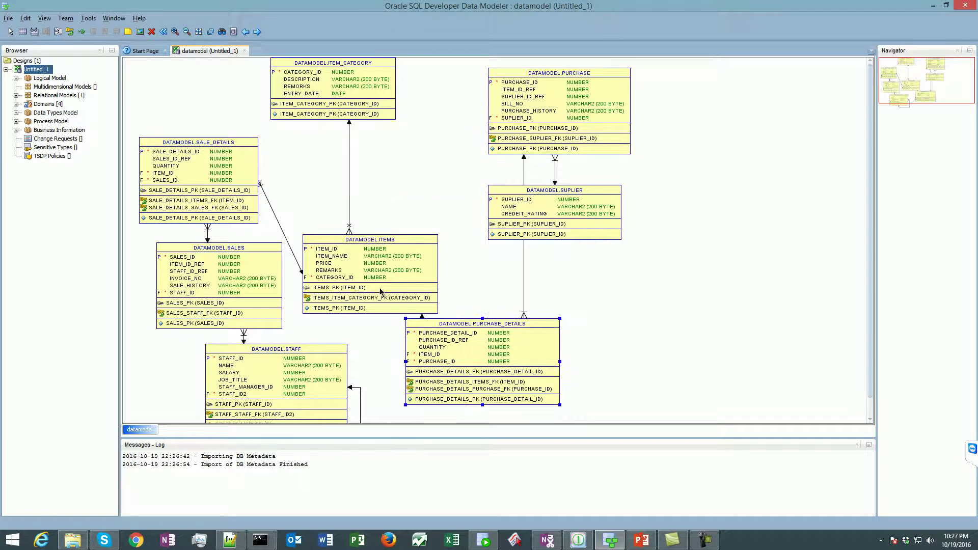
left_click_drag(357, 265, 371, 175)
Step: Shift SALE_DETAILS, SALES and STAFF downward and slightly left so they form a spaced column beside ITEMS
left_click_drag(202, 183, 192, 216)
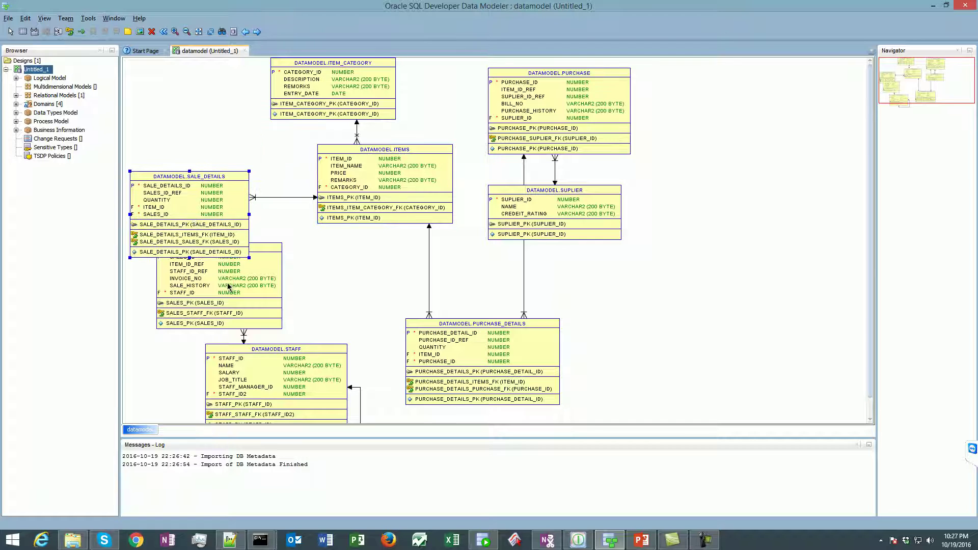
left_click_drag(219, 275, 186, 326)
left_click_drag(275, 397, 255, 432)
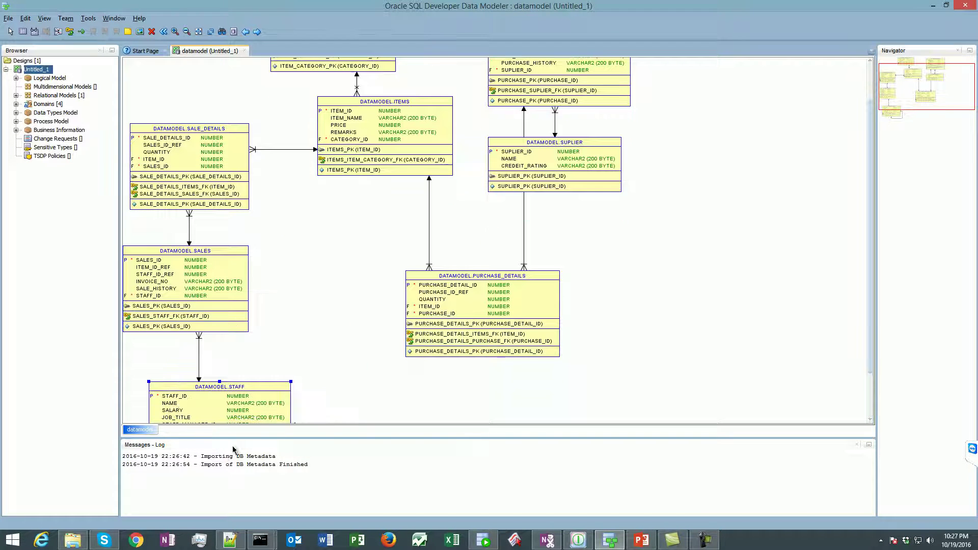
scroll(602, 240, "up", 3)
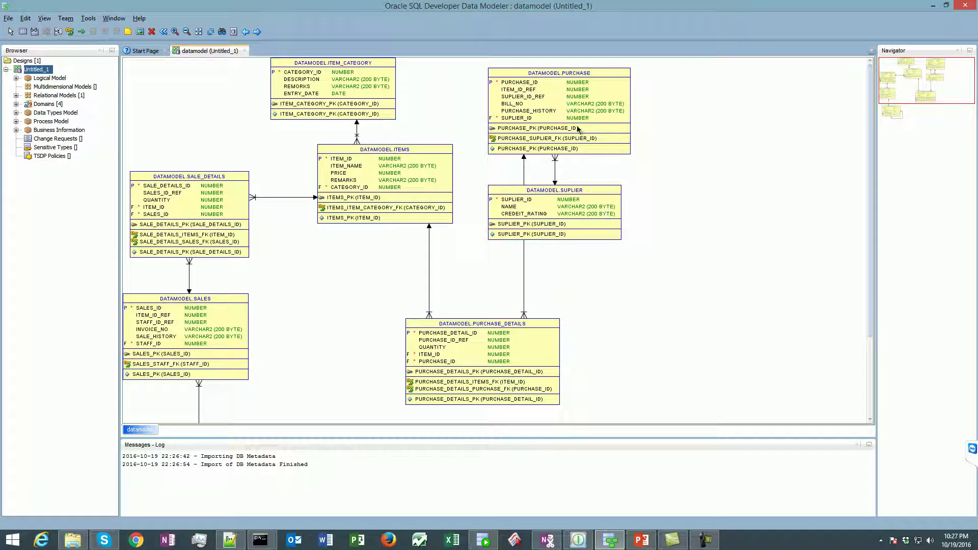
Step: Arrange PURCHASE_DETAILS to the right of ITEMS, PURCHASE below it, and SUPLIER to the right of PURCHASE
left_click_drag(576, 118, 573, 390)
left_click_drag(484, 325, 499, 237)
left_click_drag(593, 225, 714, 399)
left_click_drag(538, 387, 499, 374)
left_click_drag(488, 263, 545, 192)
left_click_drag(524, 345, 555, 343)
left_click_drag(683, 371, 739, 341)
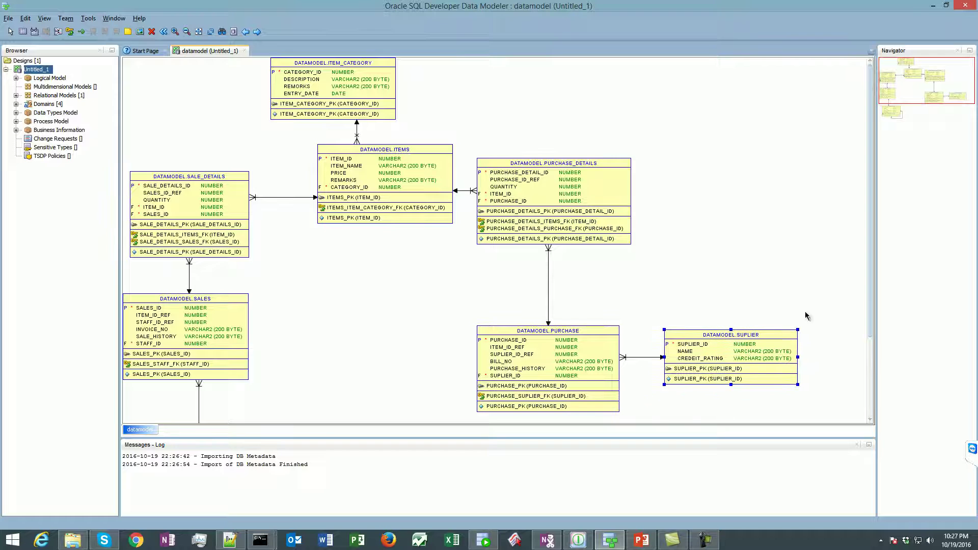
Step: Move STAFF to the right of SALES and nudge ITEMS slightly down and left
scroll(865, 286, "down", 3)
left_click_drag(243, 371, 388, 249)
scroll(821, 307, "up", 3)
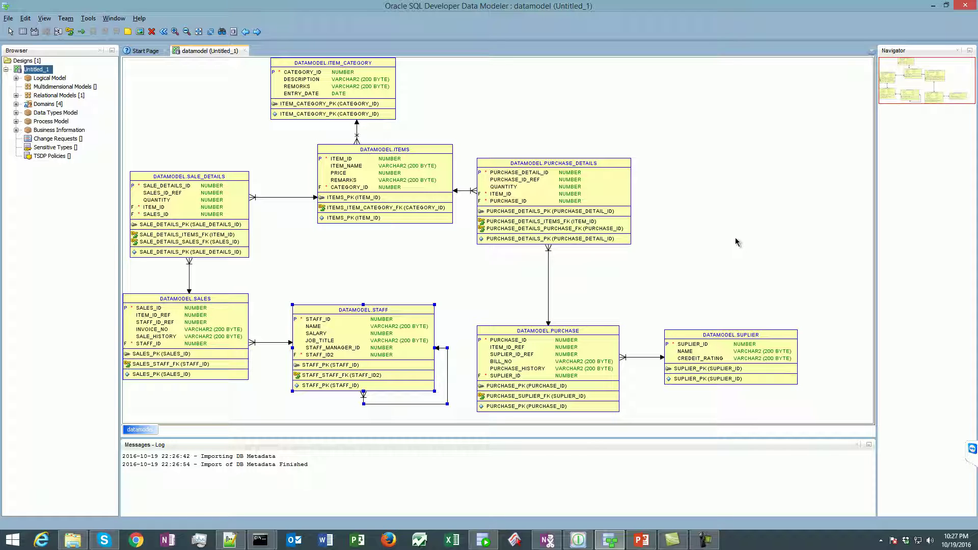
left_click_drag(427, 182, 425, 191)
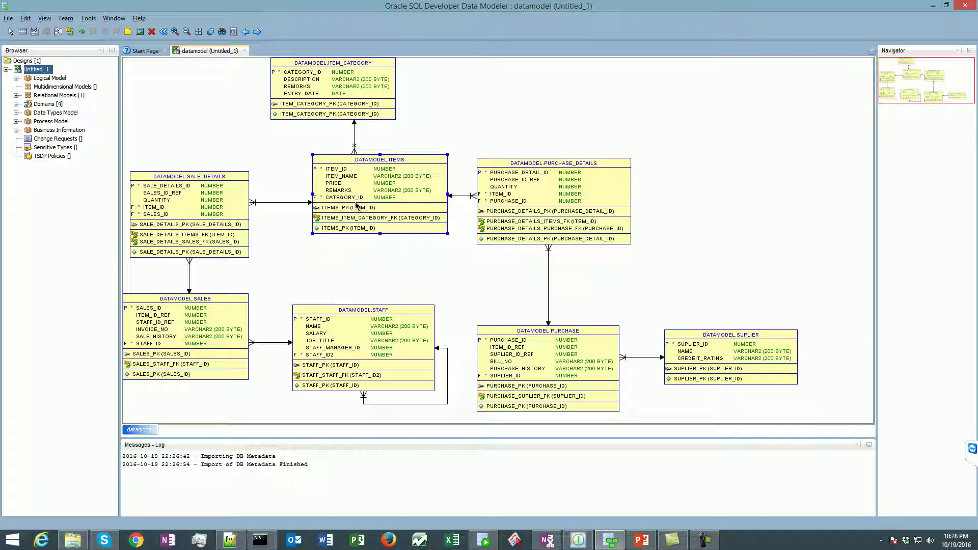
Step: Create a new table in the free area above PURCHASE_DETAILS and name it item_rate_details
left_click(23, 33)
left_click_drag(564, 93, 583, 155)
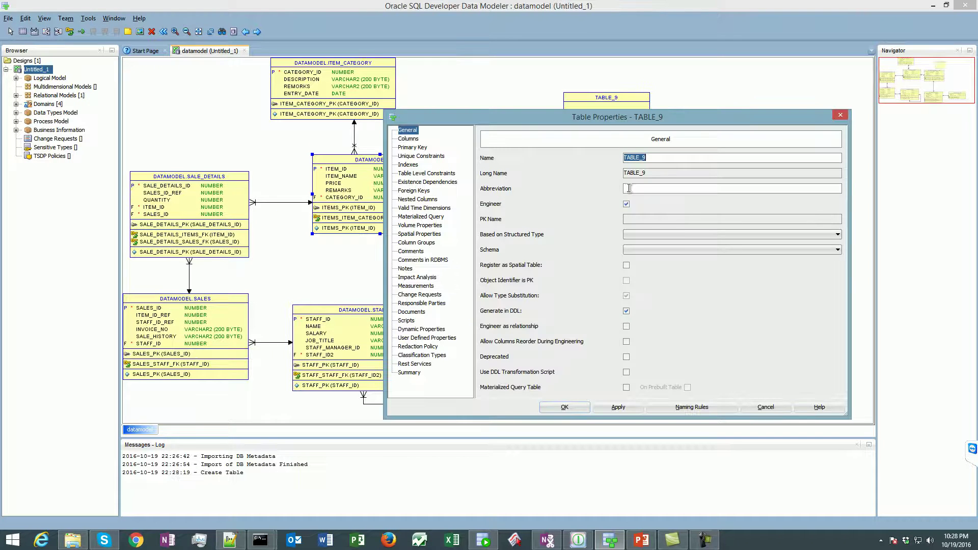
type("item_rate_details")
Step: Add the columns from_date, to_date, old_price and neW_PRICE to the item_rate_details table
left_click(409, 140)
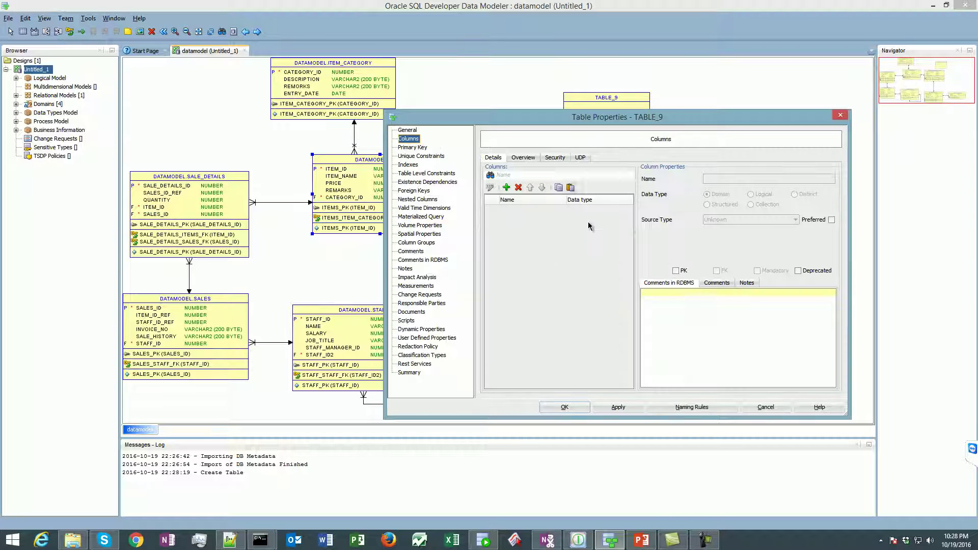
left_click(506, 188)
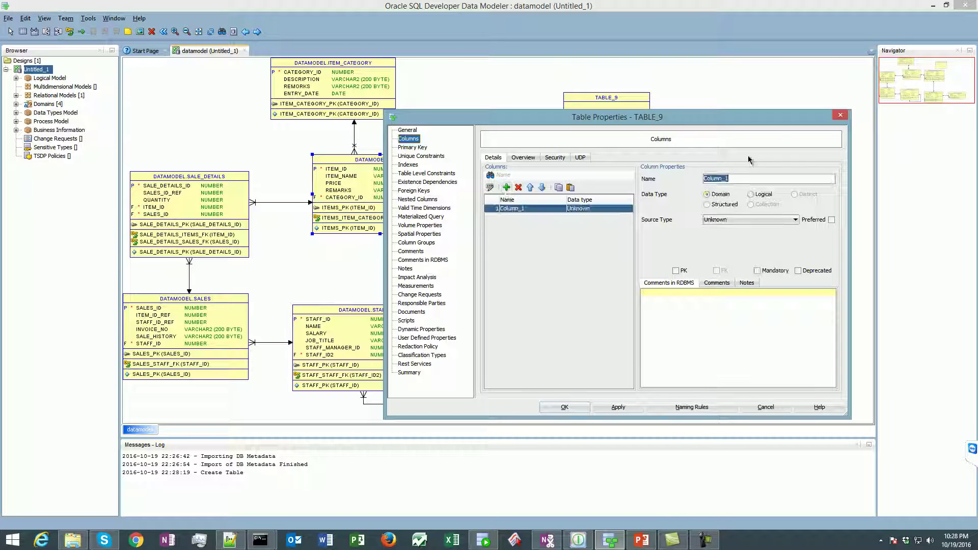
type("it")
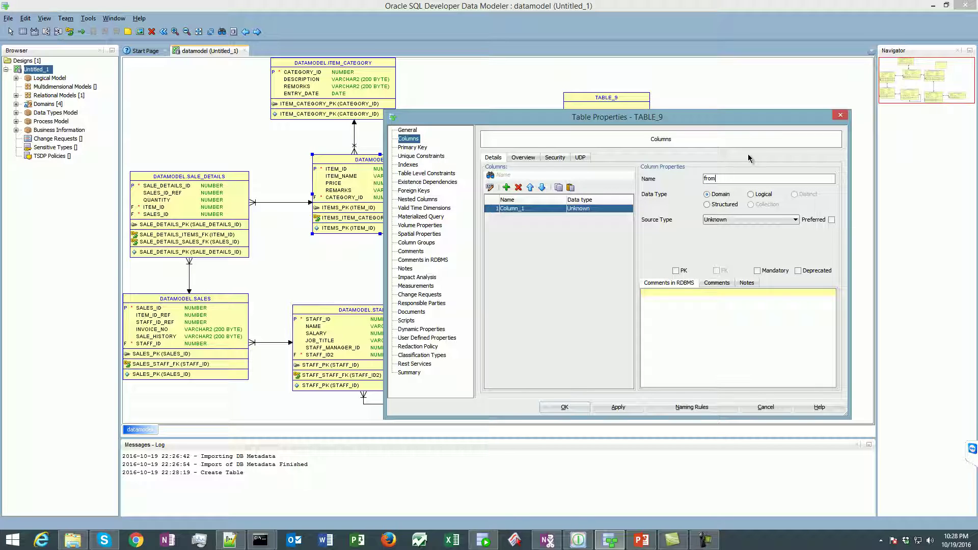
key("Return")
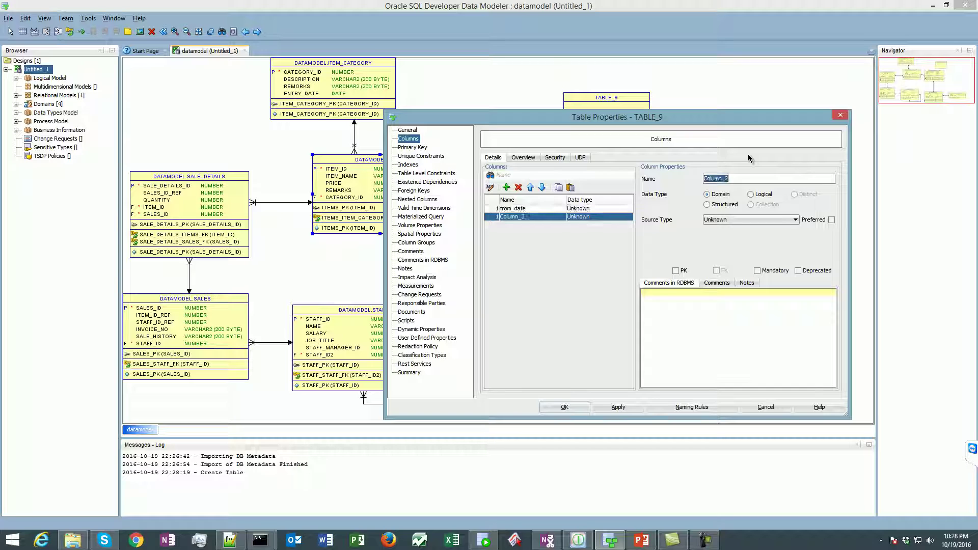
type("to_date")
key("Return")
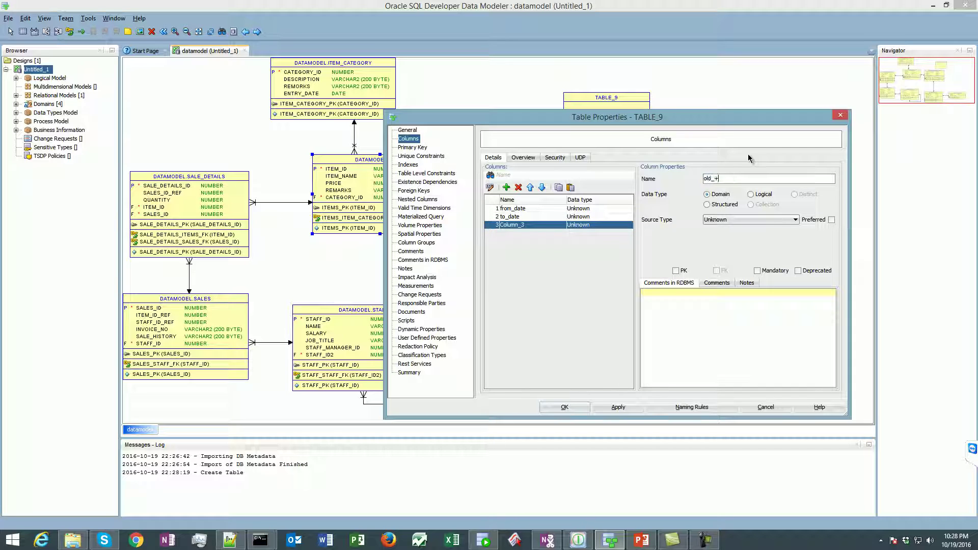
key("Return")
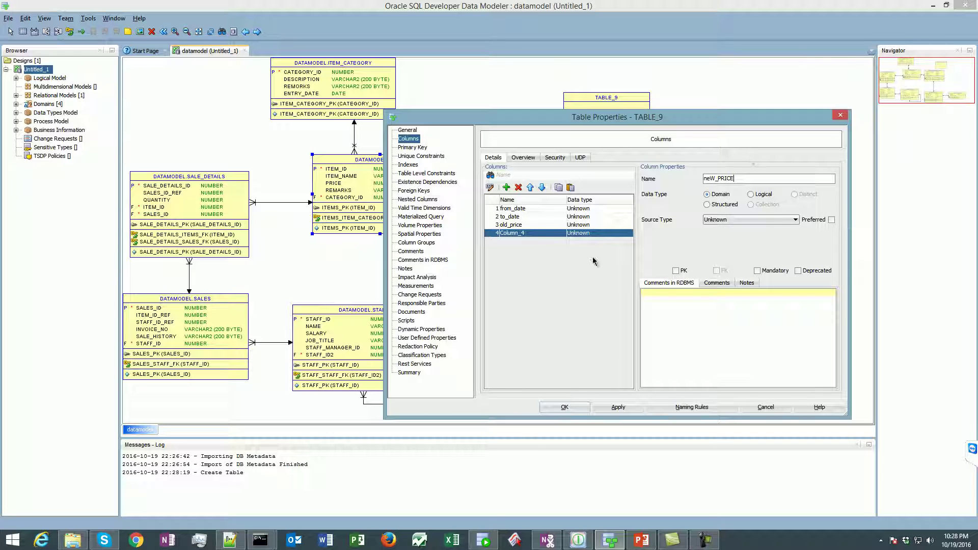
Step: Set the source type of the from_date and to_date columns to the date_dt domain
left_click(576, 209)
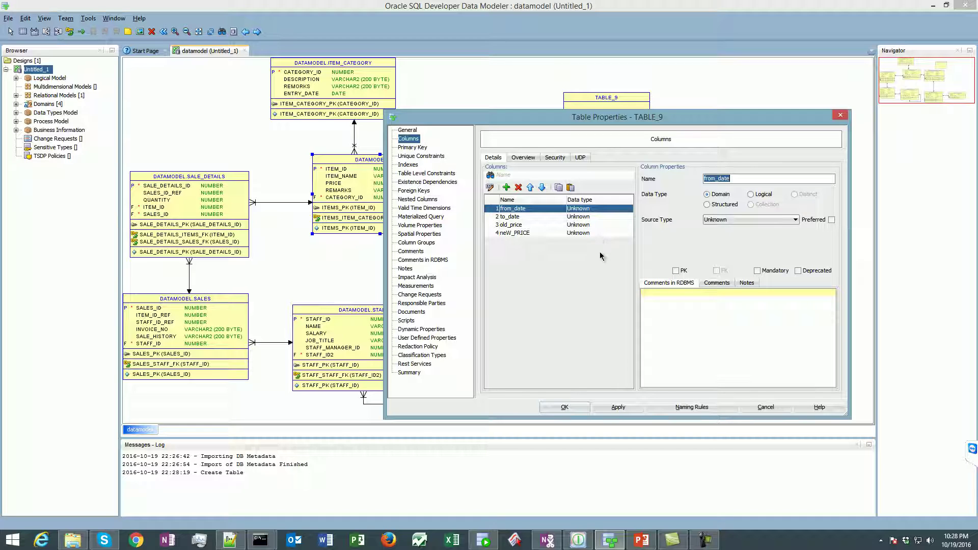
left_click(726, 219)
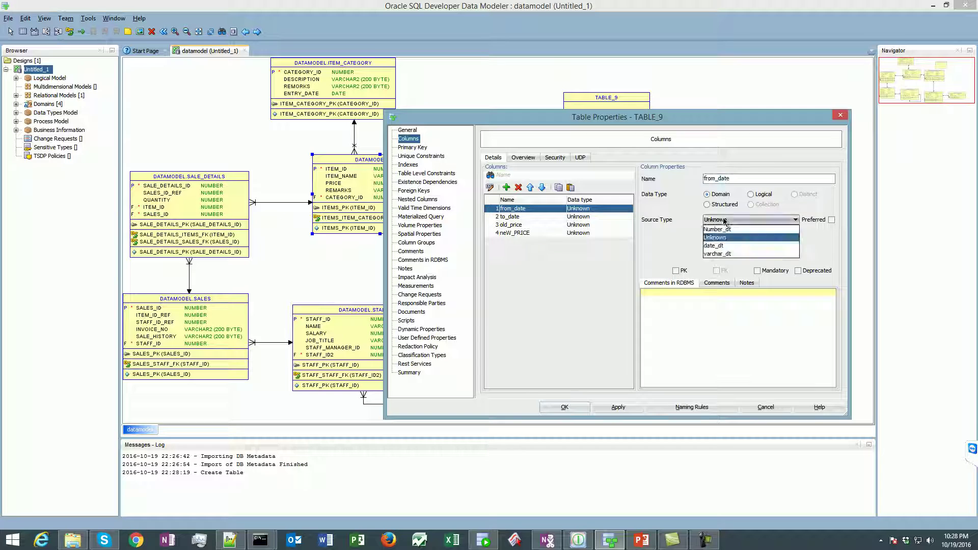
left_click(717, 253)
left_click(725, 220)
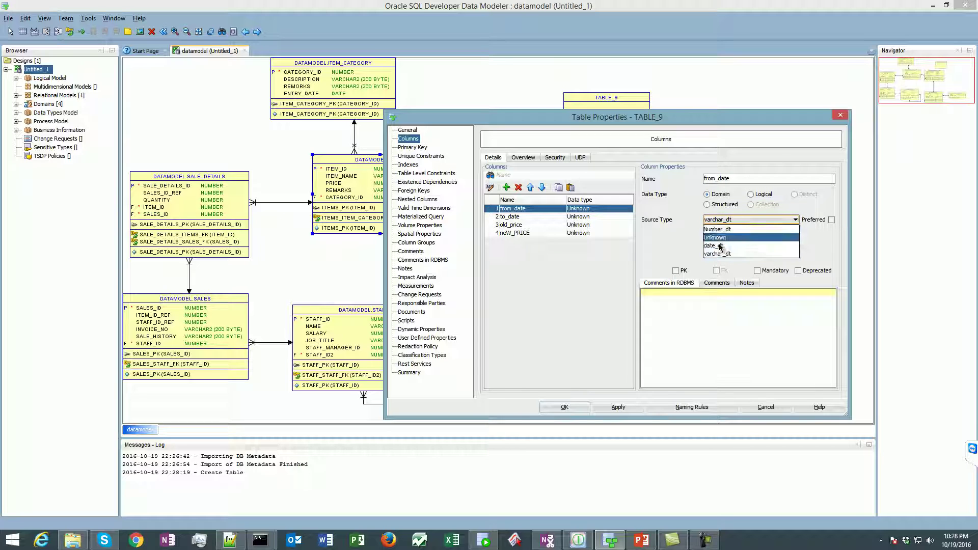
left_click(719, 245)
left_click(525, 219)
left_click(726, 220)
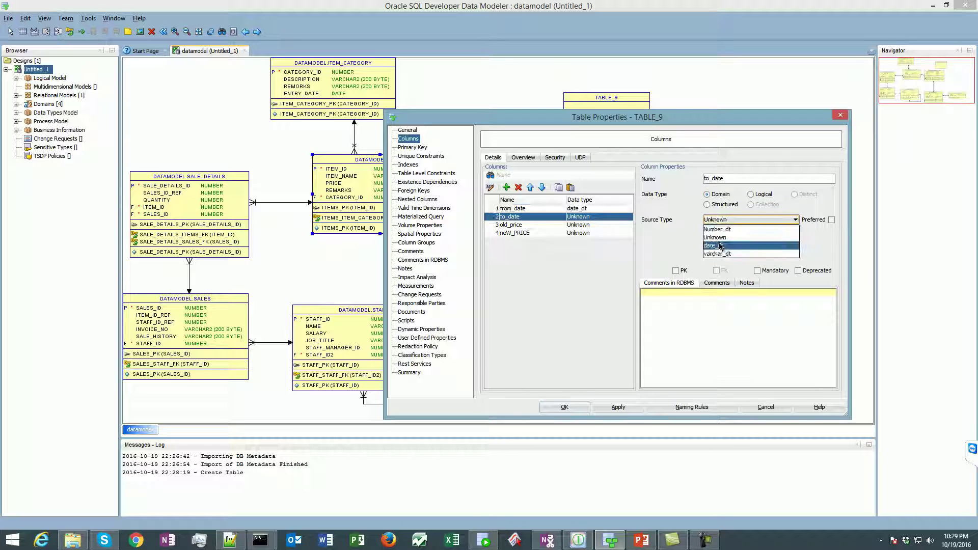
left_click(719, 245)
Step: Set the source type of old_price and neW_PRICE to the Number_dt domain and accept the table properties
left_click(516, 226)
left_click(726, 220)
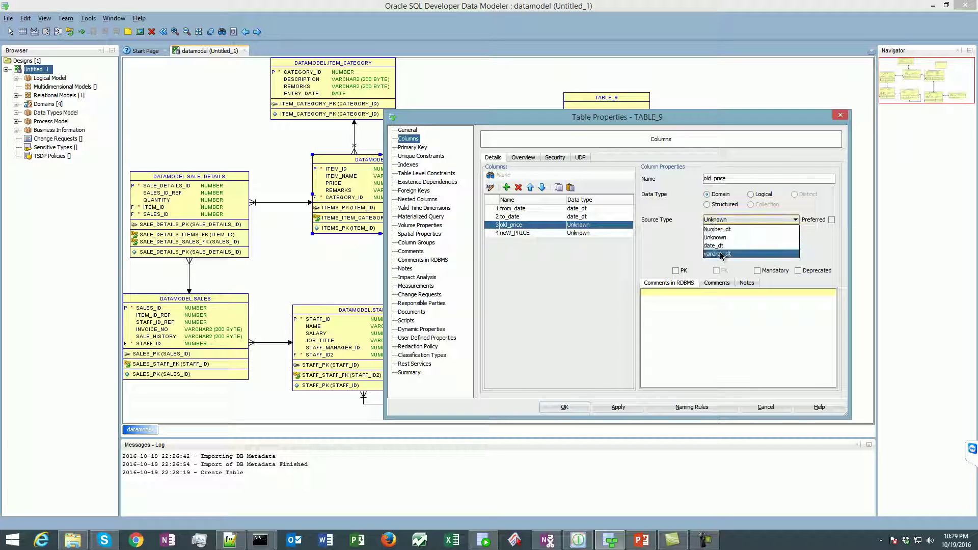
left_click(718, 230)
left_click(517, 232)
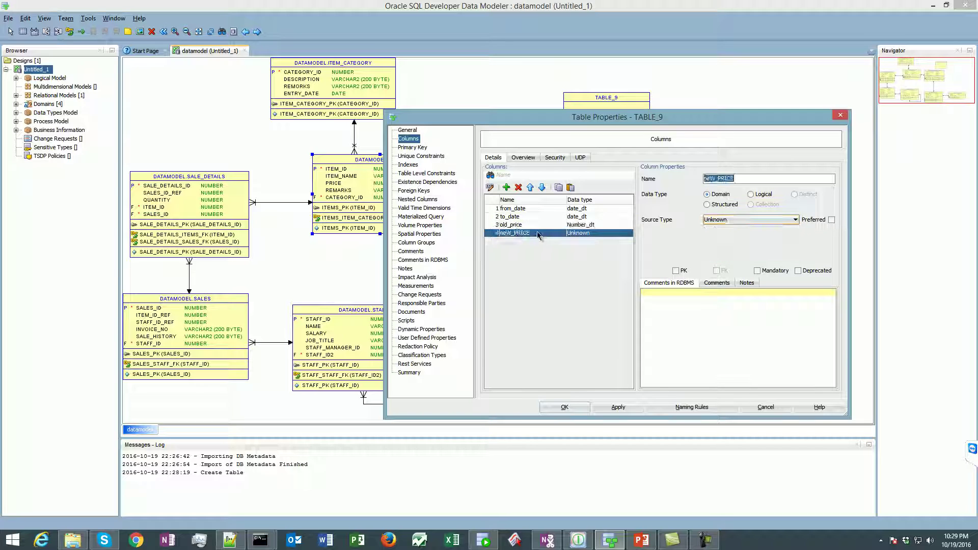
left_click(725, 220)
left_click(734, 230)
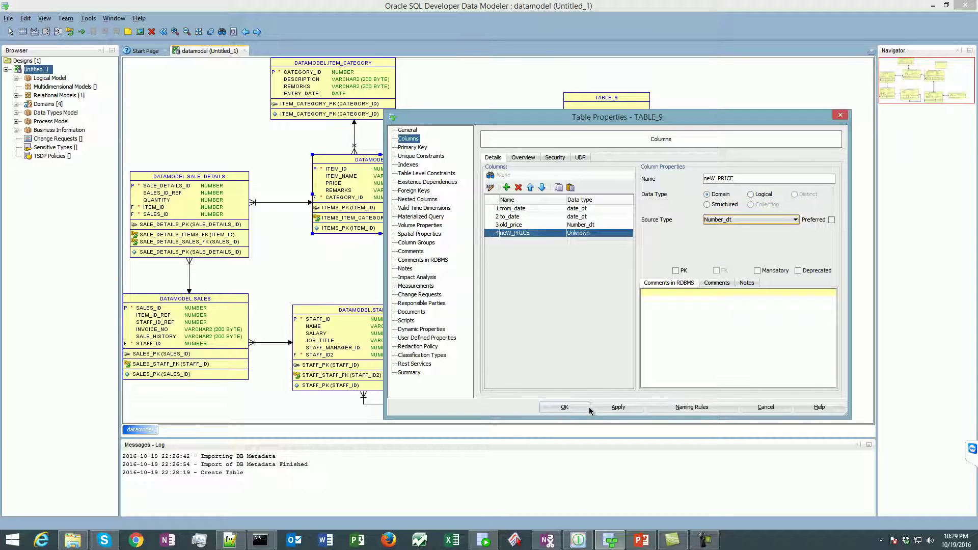
left_click(565, 408)
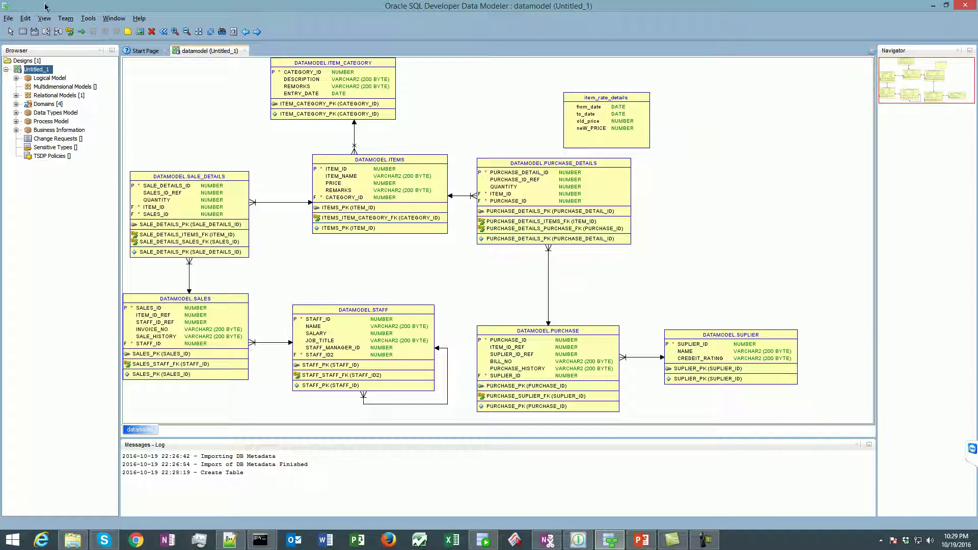
Step: Draw a foreign key relation from the ITEMS table to item_rate_details
left_click(69, 31)
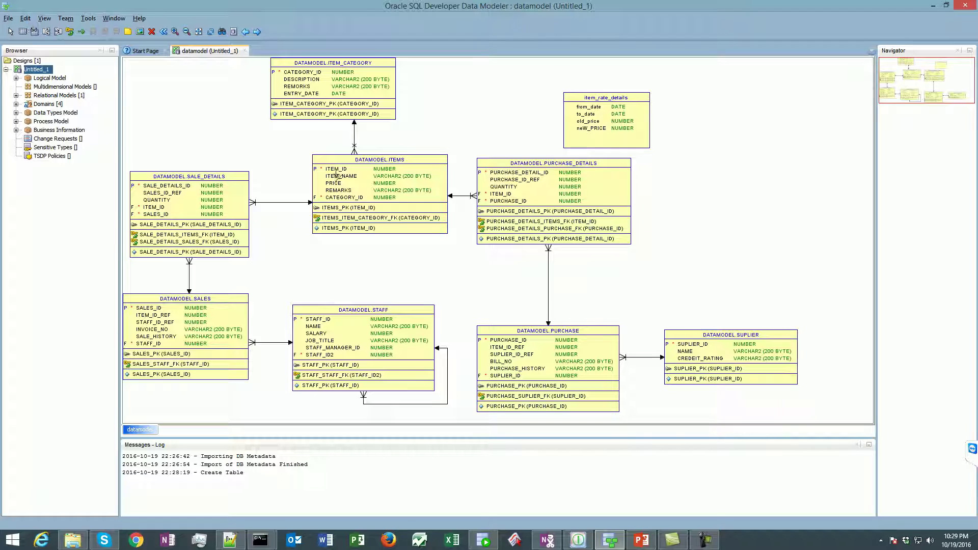
left_click(403, 178)
left_click(653, 121)
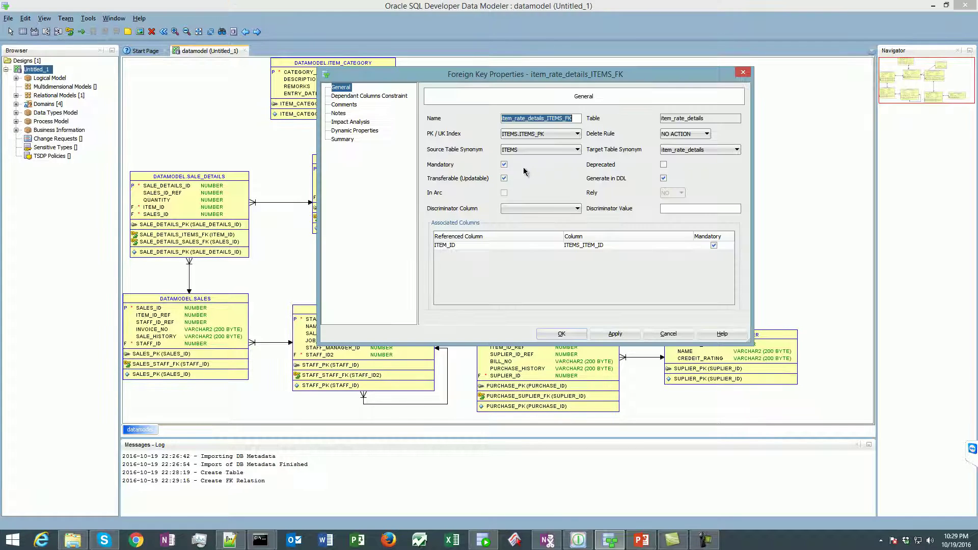
Step: Choose ITEM_ID as the foreign key's discriminator column, accept it, and move item_rate_details up and slightly left
left_click(600, 245)
left_click(600, 245)
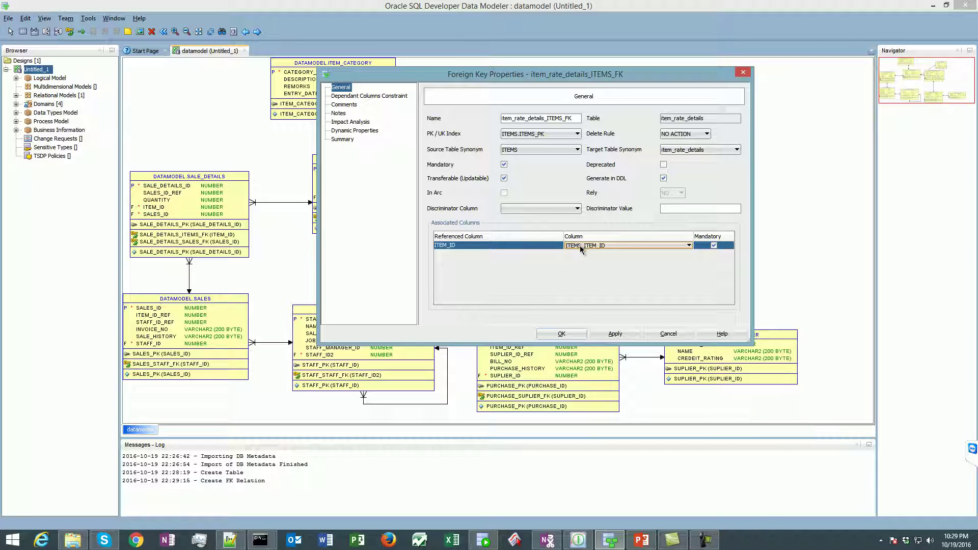
left_click(555, 210)
left_click(532, 229)
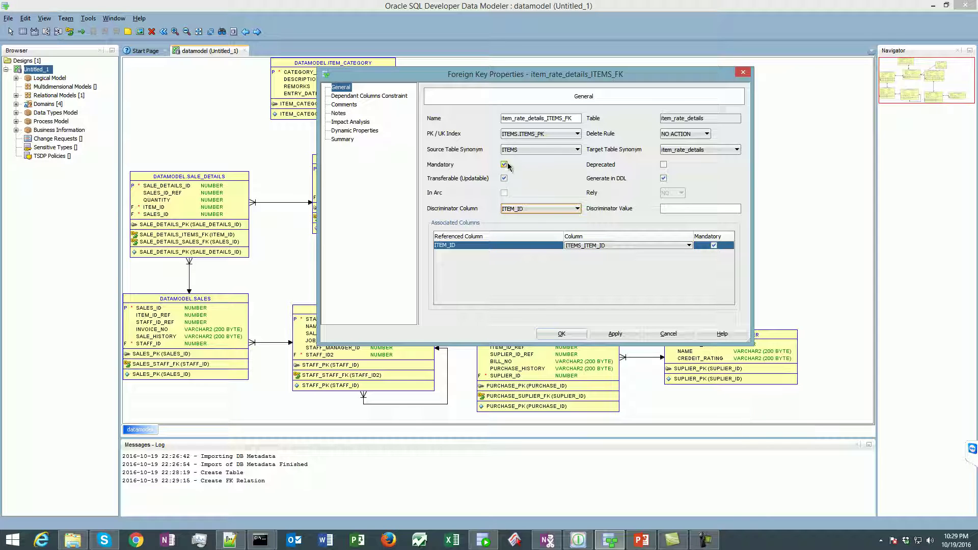
left_click(561, 334)
left_click_drag(607, 130, 556, 123)
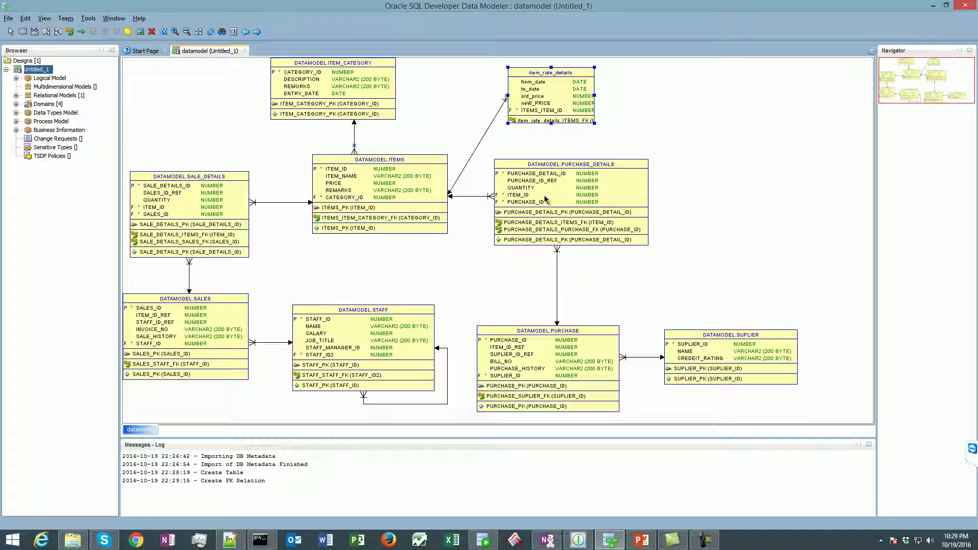
Step: Compare the model with the data dictionary for synchronization, using datamodel as the redirect connection, and enlarge the comparison window
left_click(257, 32)
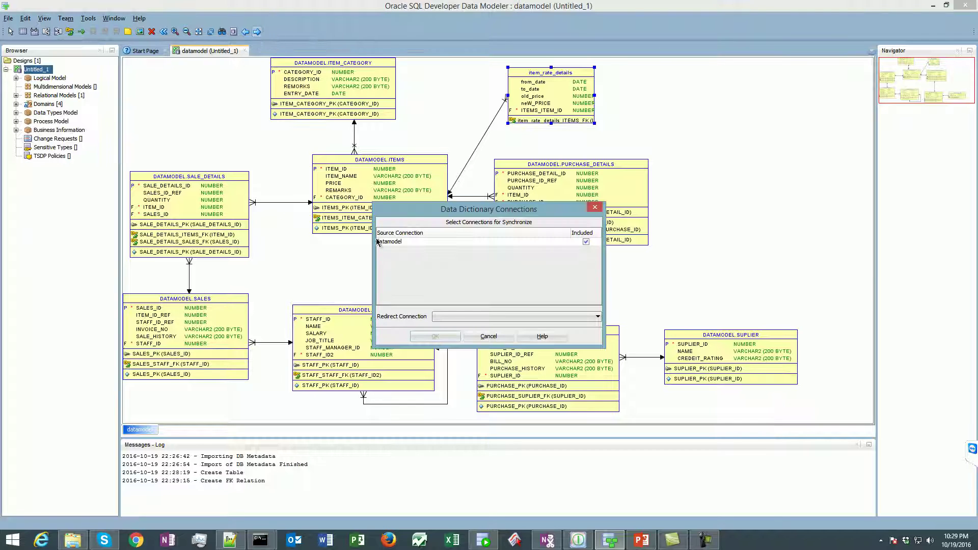
left_click(455, 317)
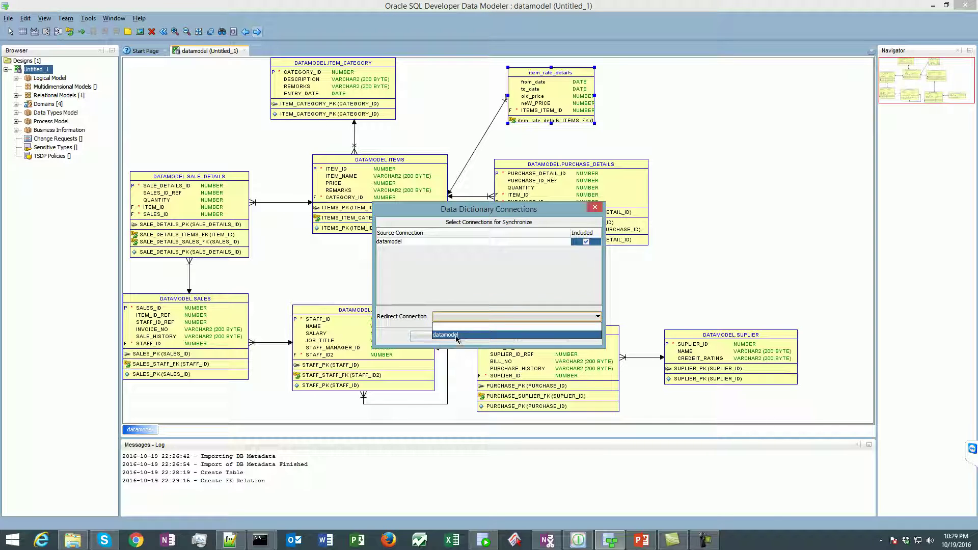
left_click(455, 335)
left_click(459, 338)
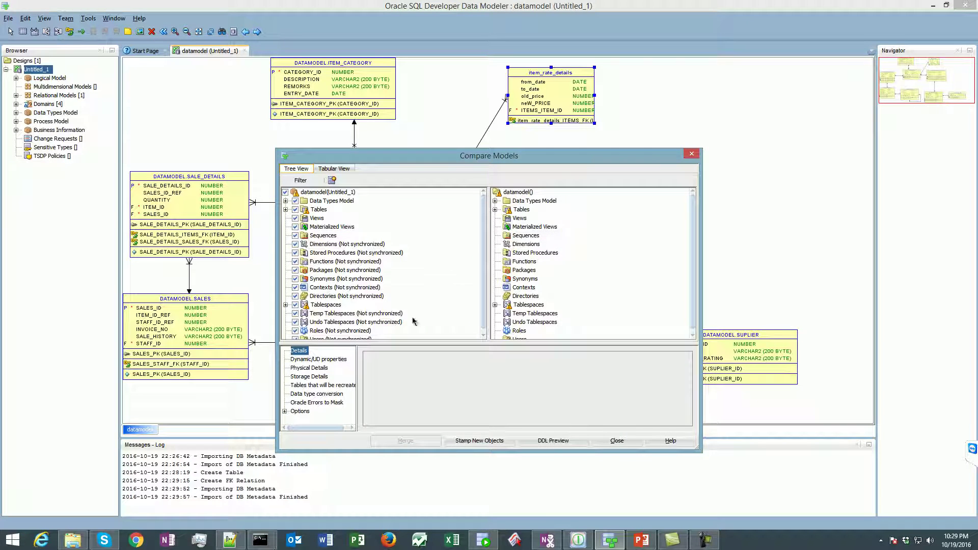
left_click_drag(376, 159, 377, 77)
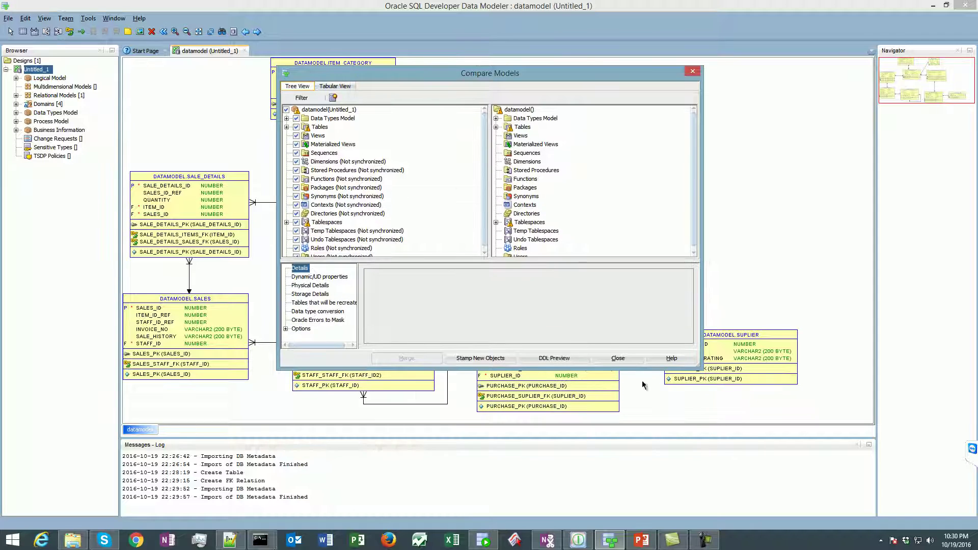
left_click_drag(699, 368, 855, 466)
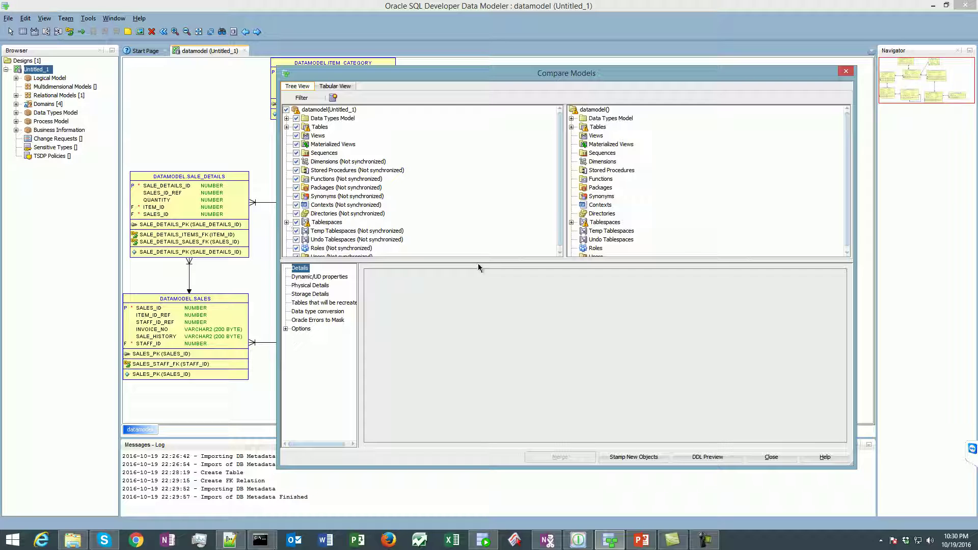
Step: Preview the synchronization DDL, examine the CREATE TABLE and foreign key statements for item_rate_details, and close the preview and comparison
left_click(713, 457)
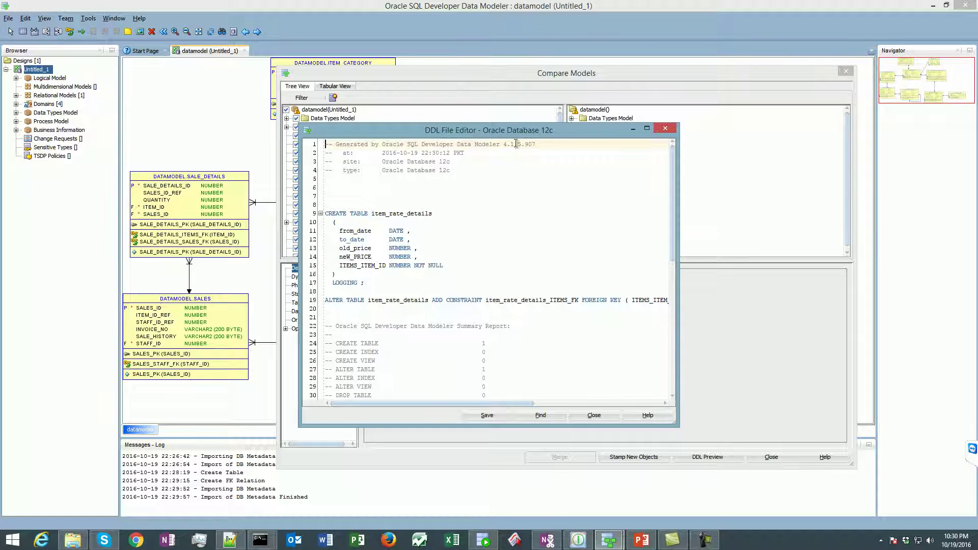
left_click_drag(514, 131, 504, 84)
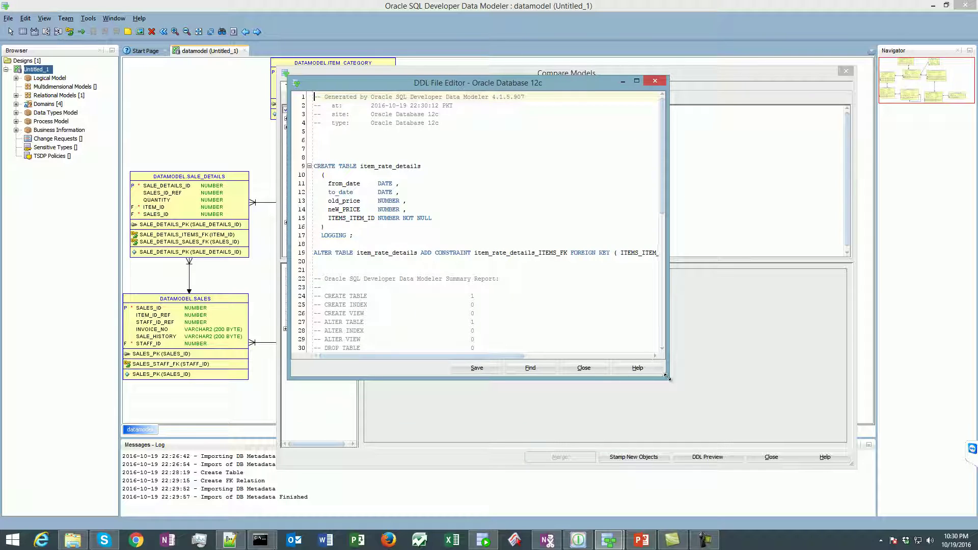
left_click_drag(668, 377, 819, 446)
double_click(377, 166)
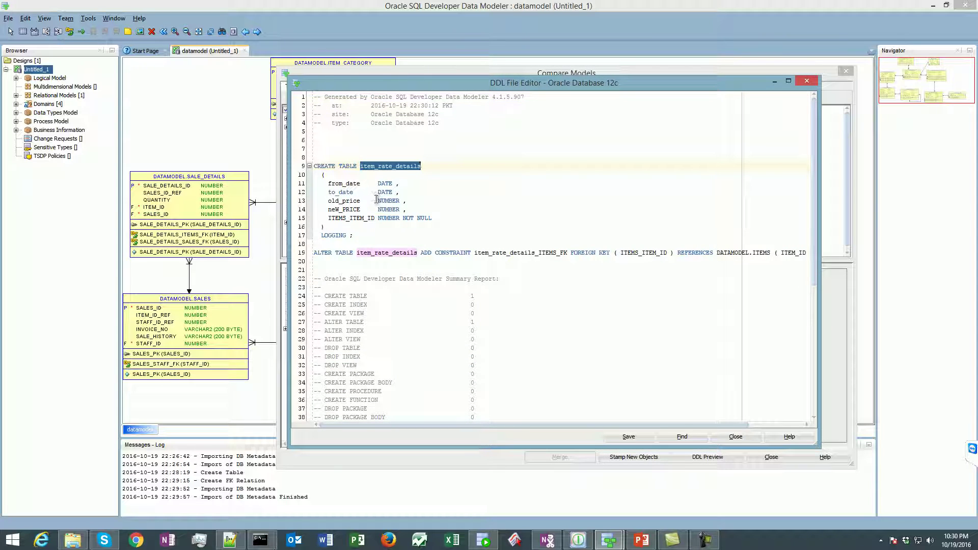
left_click(374, 252)
left_click_drag(345, 263, 301, 164)
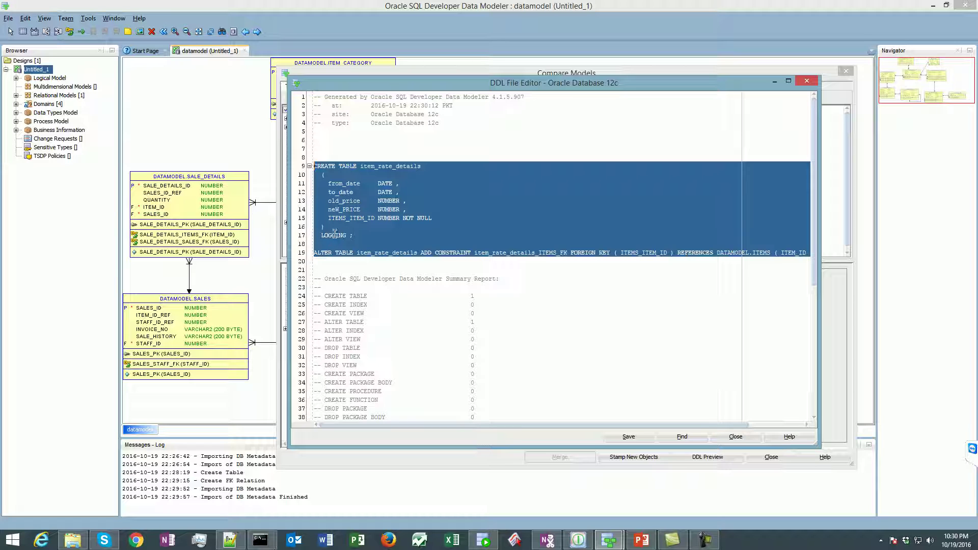
left_click(737, 437)
left_click(769, 457)
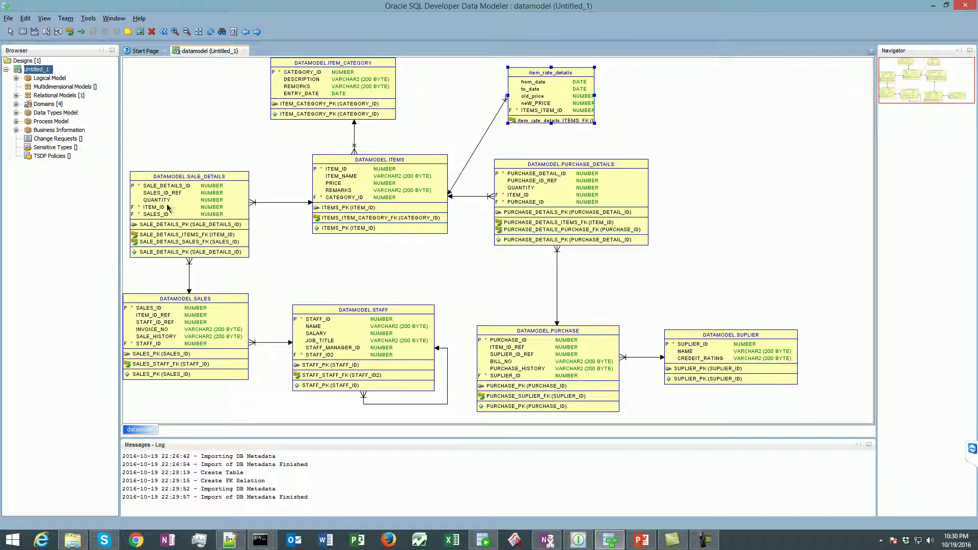
Step: Set the size of the REMARKS column in the ITEMS table to 500
double_click(395, 229)
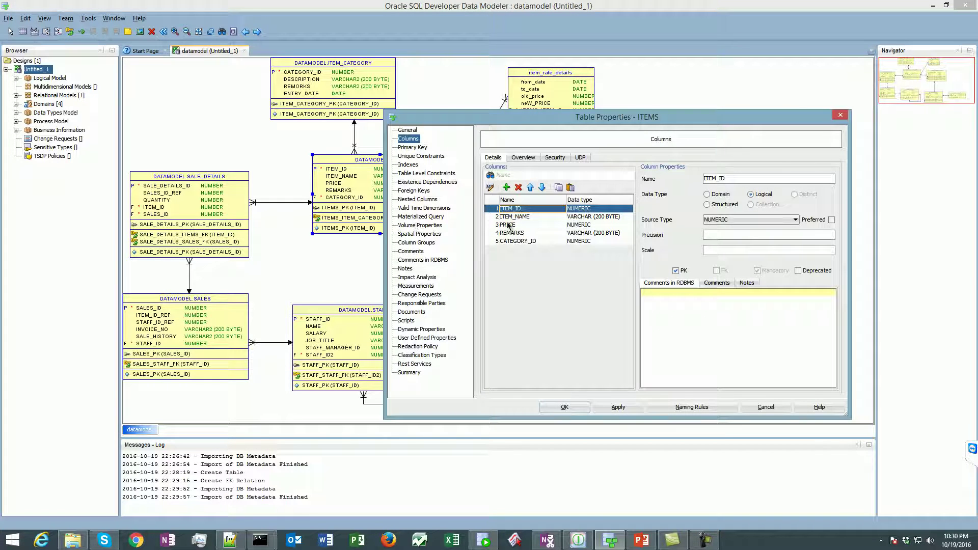
left_click(536, 234)
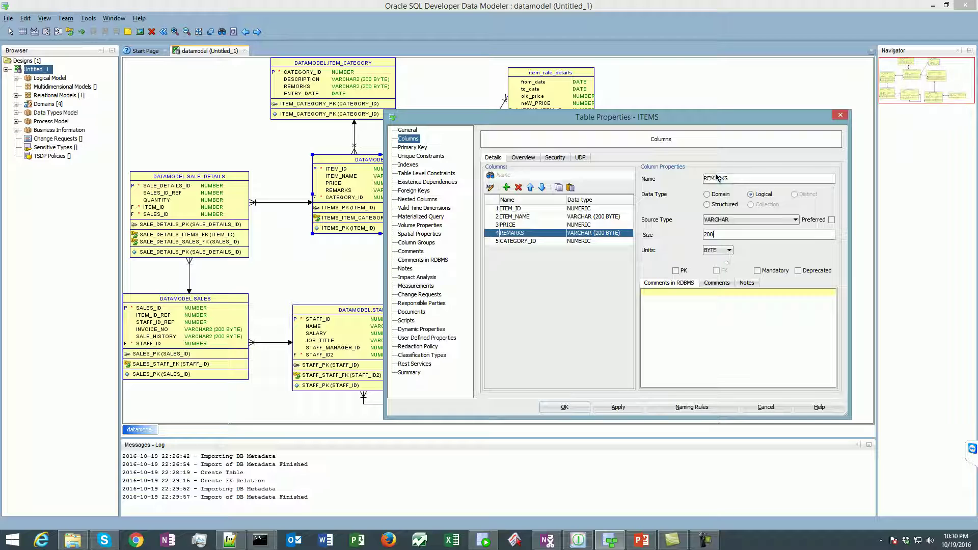
key("BackSpace")
key("BackSpace")
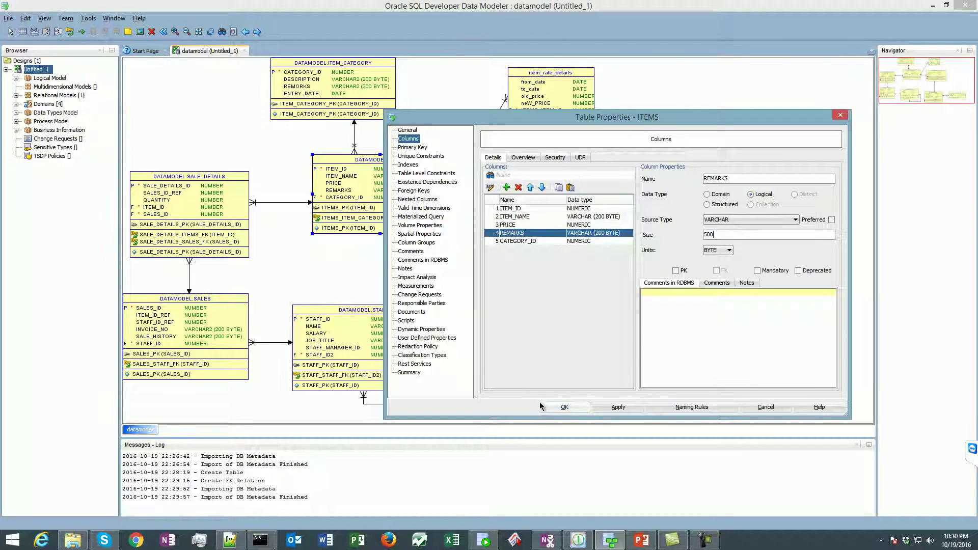
left_click(566, 407)
Step: Compare the model with the data dictionary again through the datamodel connection after the ITEMS change
left_click(257, 31)
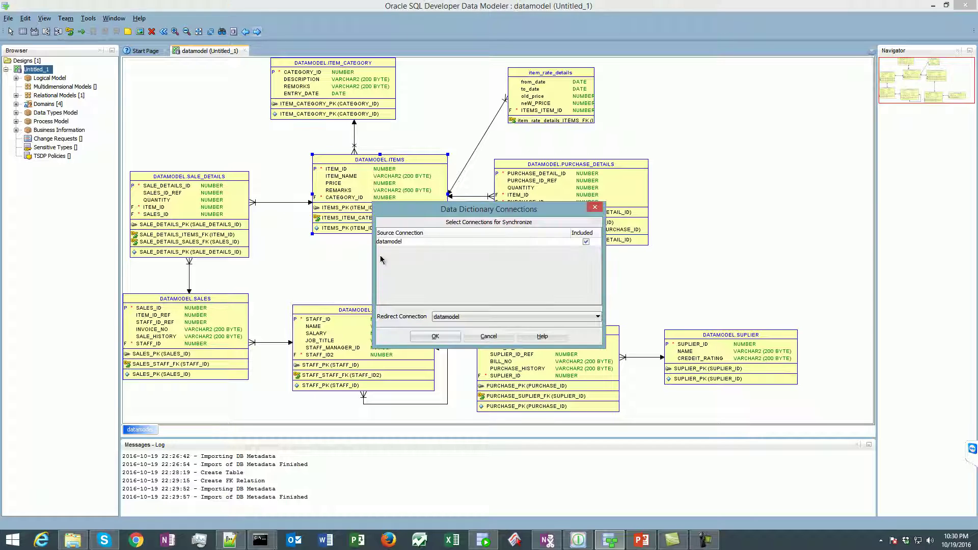
left_click(414, 243)
left_click(432, 337)
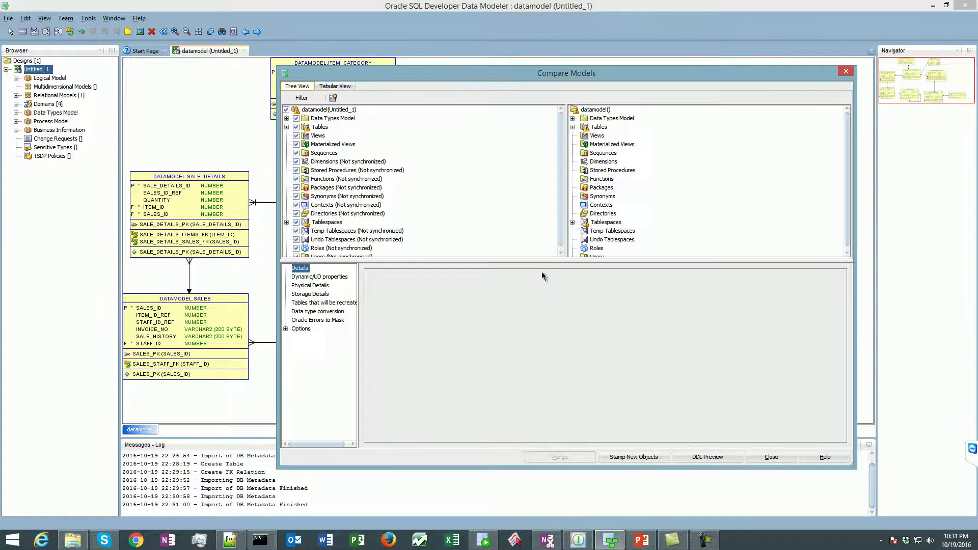
Step: Preview the synchronization DDL and examine the ALTER TABLE statement that modifies REMARKS in DATAMODEL.ITEMS
left_click_drag(476, 264, 476, 310)
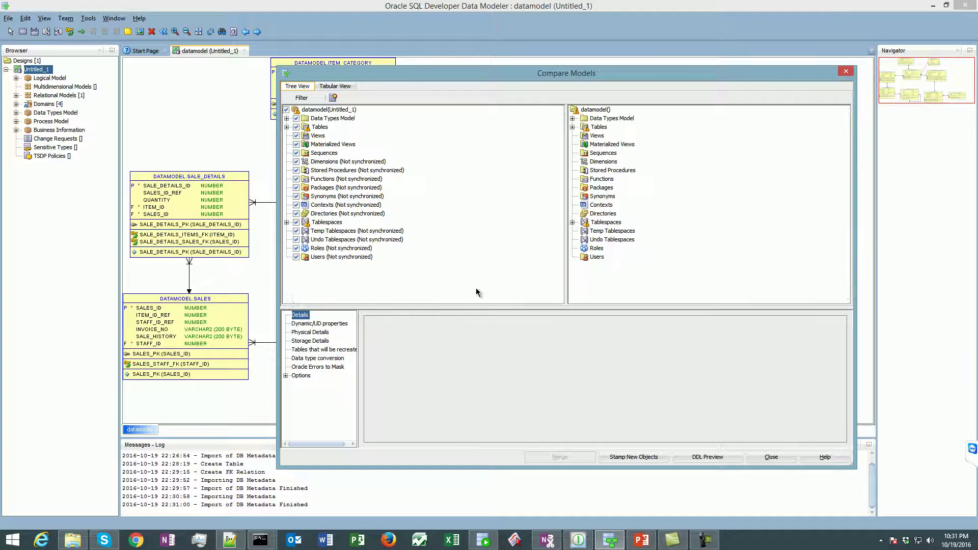
left_click(705, 458)
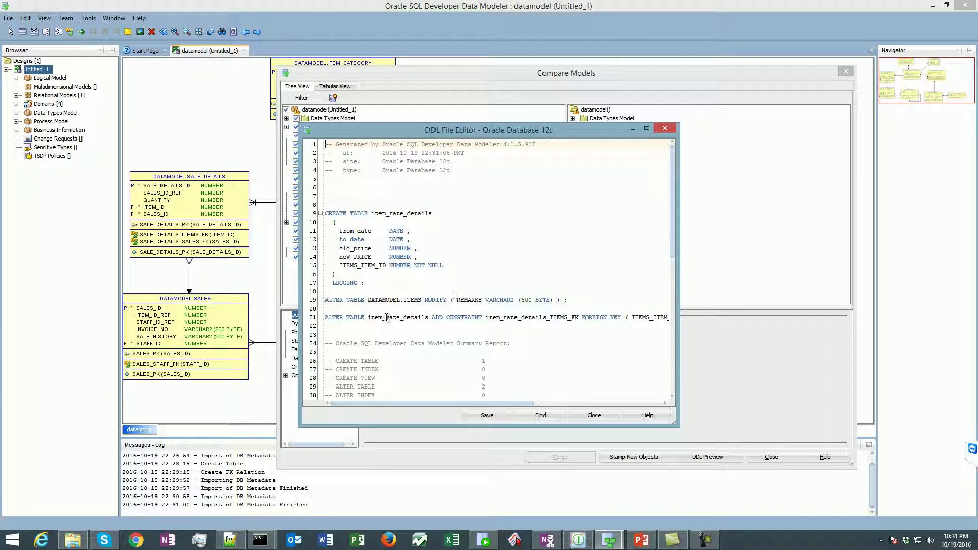
left_click_drag(423, 301, 367, 301)
double_click(436, 300)
double_click(469, 301)
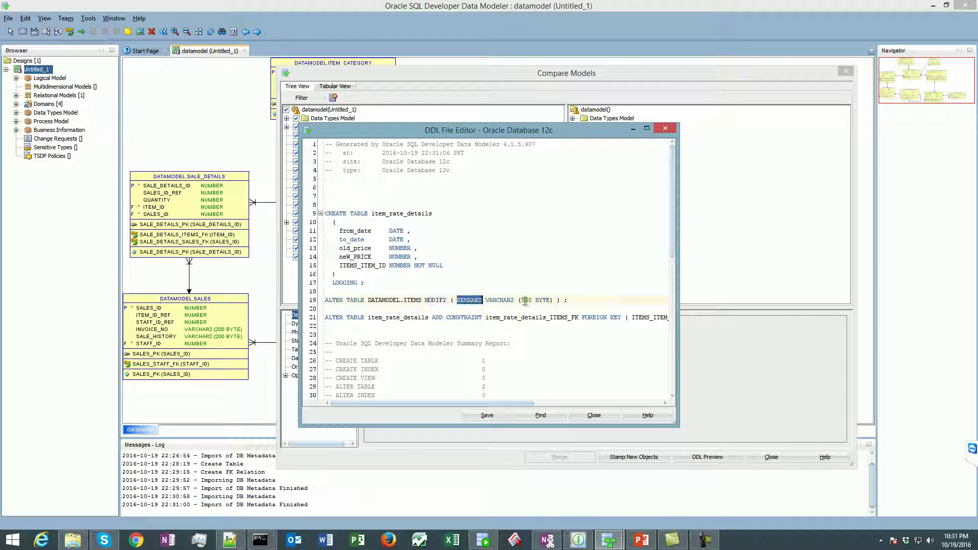
double_click(528, 300)
left_click(483, 317)
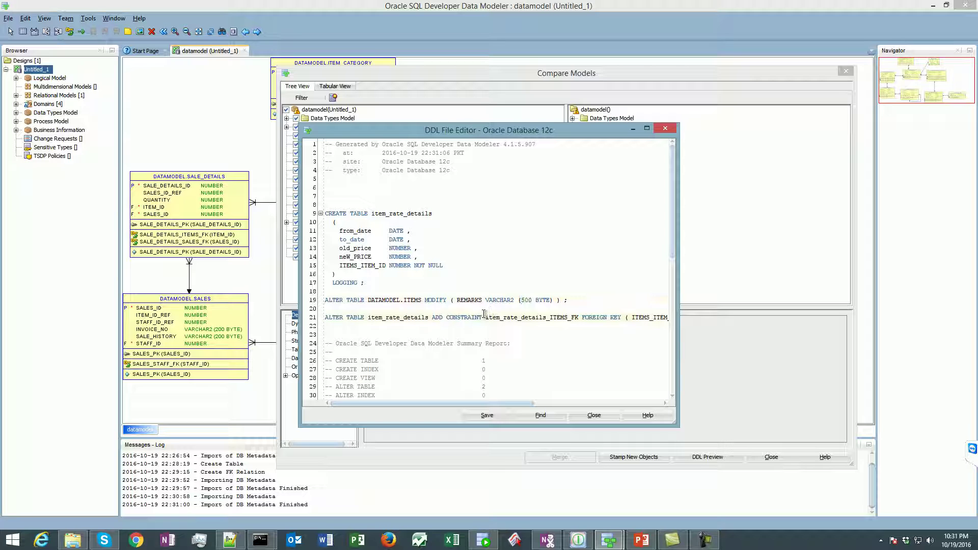
Step: Copy the CREATE TABLE and ALTER TABLE statements from the DDL preview and replace the SQL Developer worksheet script with them
left_click_drag(337, 335, 299, 206)
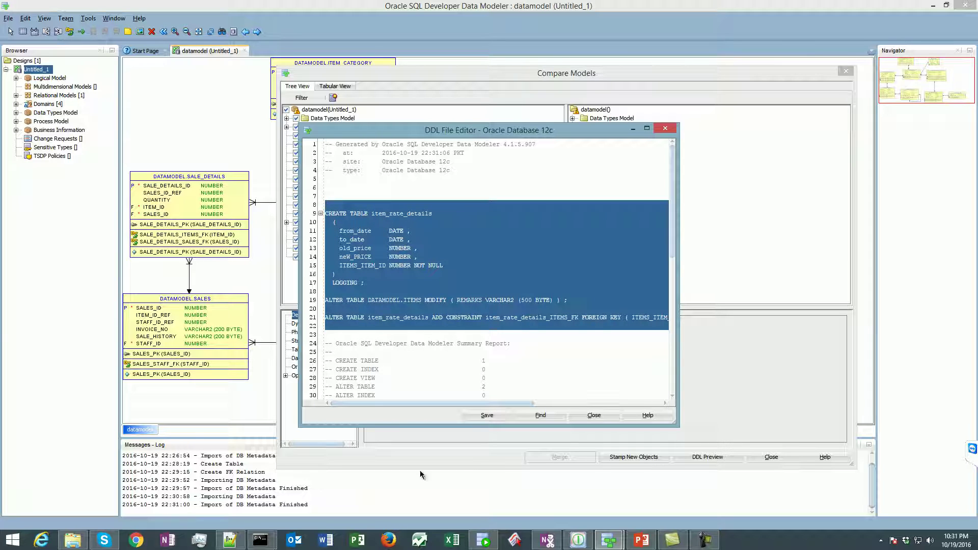
left_click(484, 540)
key("ctrl+a")
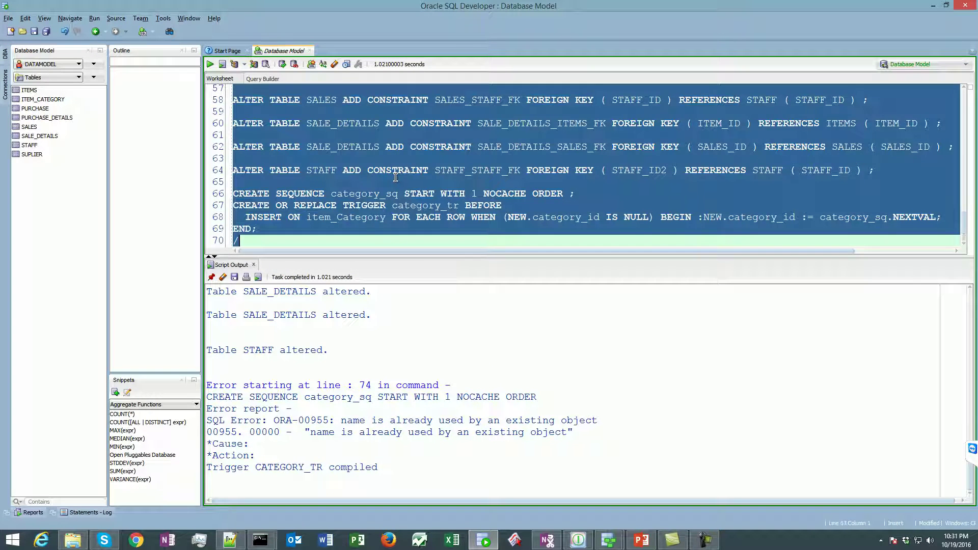
key("ctrl+v")
key("ctrl+Home")
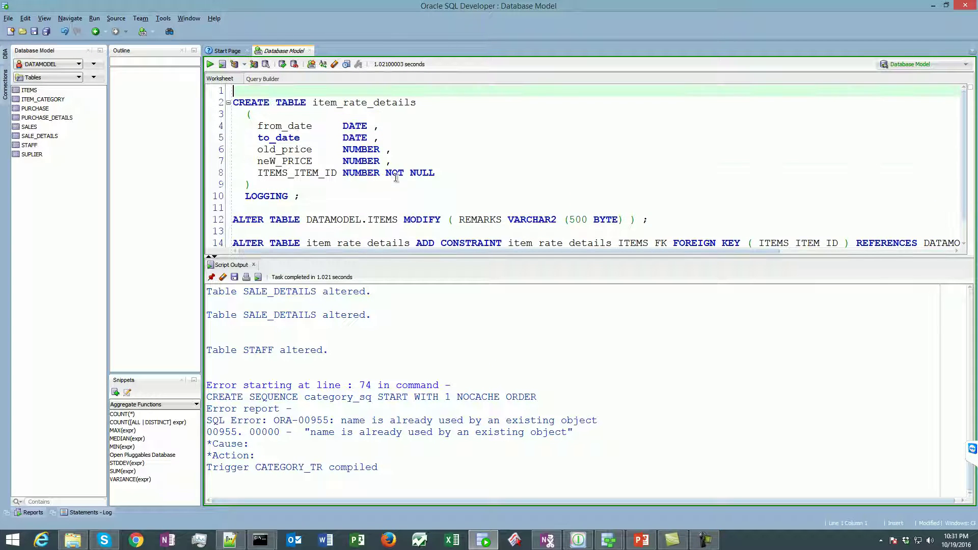
Step: Run the CREATE TABLE statement for item_rate_details and the ALTER TABLE statement adding the item_rate_details_ITEMS_FK foreign key
key("Down")
key("Down")
key("ctrl+Return")
key("Down")
key("Down")
key("Down")
key("Down")
key("Down")
key("Down")
key("Down")
key("Down")
key("Down")
key("Down")
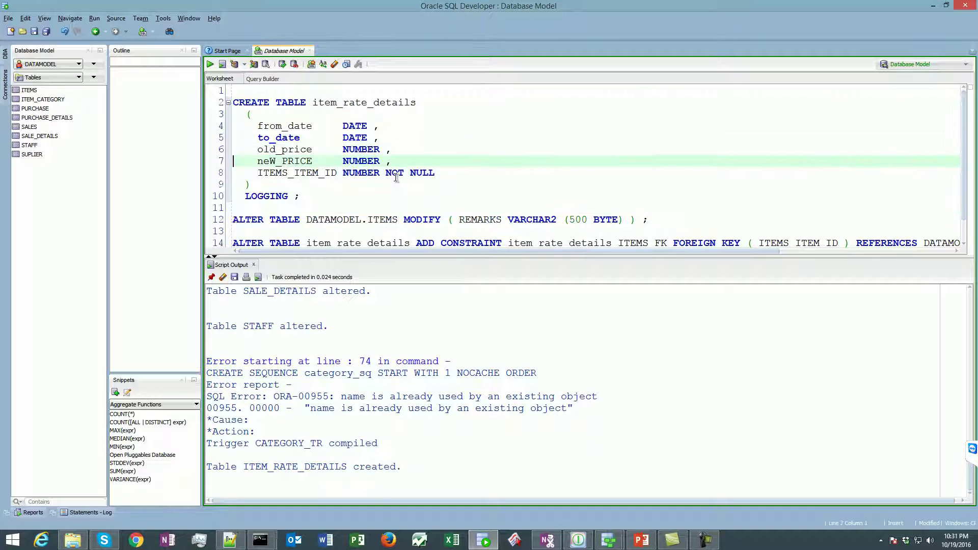
key("ctrl+Return")
Step: Run the ALTER TABLE statement modifying REMARKS in DATAMODEL.ITEMS to VARCHAR2 (500 BYTE), and run the foreign key statement again
key("Up")
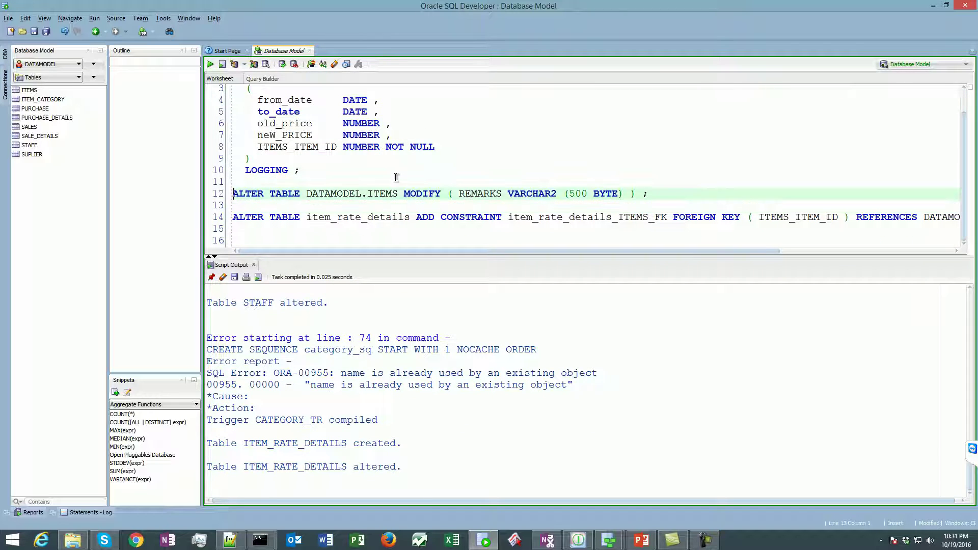
key("ctrl+Return")
key("Down")
key("Down")
key("ctrl+Return")
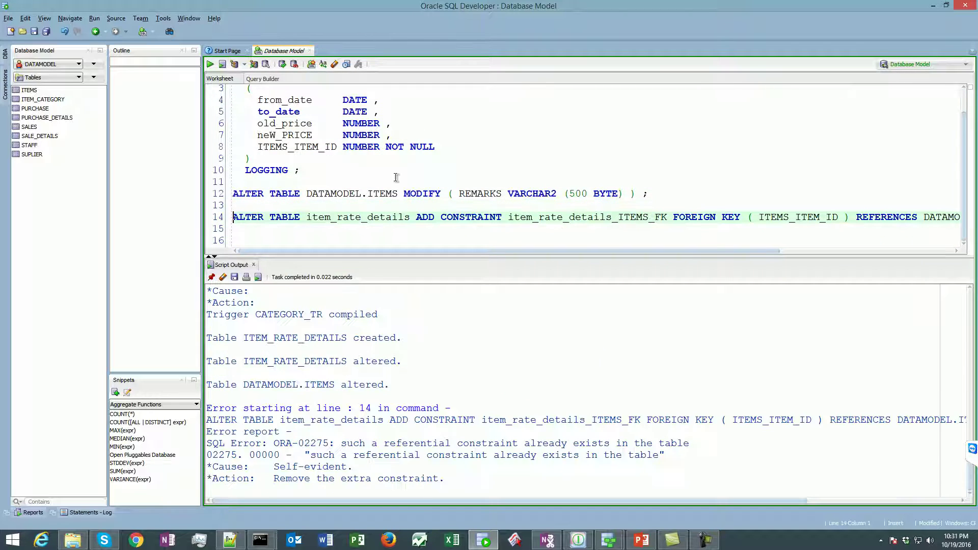
key("Up")
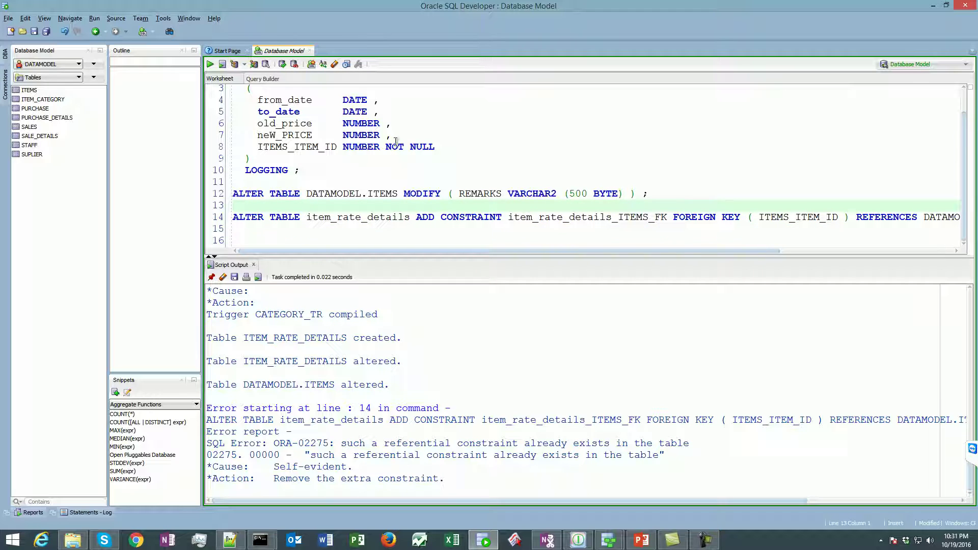
Step: Switch back to Data Modeler and close the DDL preview and the model comparison
left_click(610, 540)
left_click(670, 482)
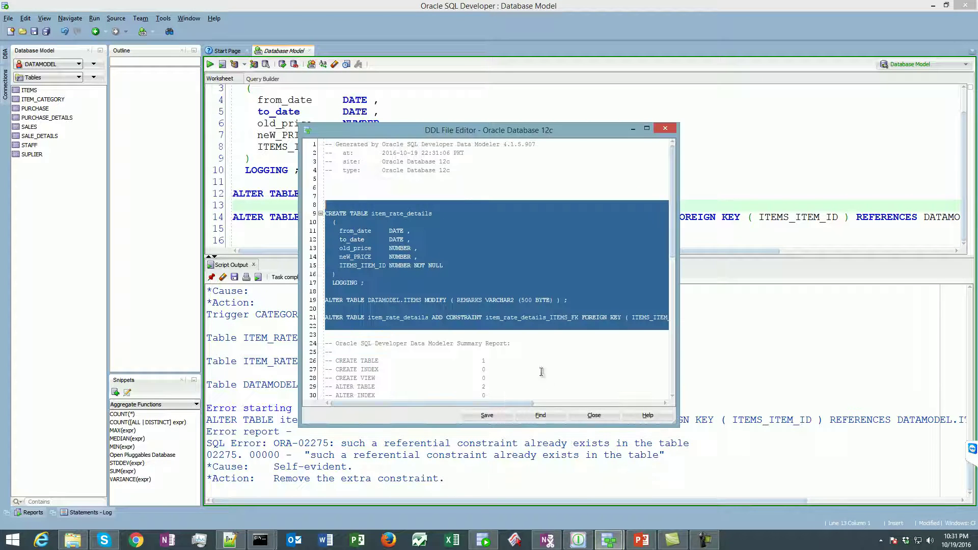
left_click(595, 416)
left_click(609, 540)
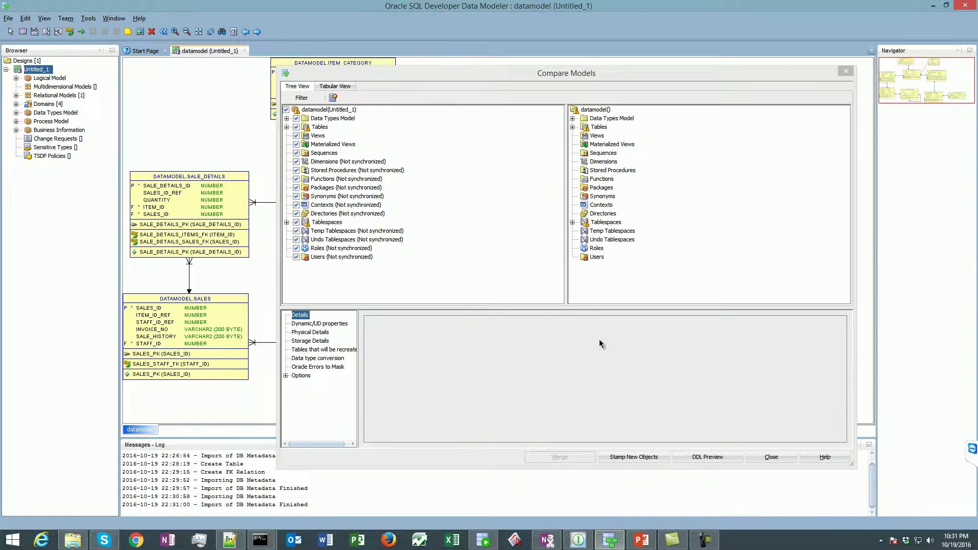
left_click(771, 458)
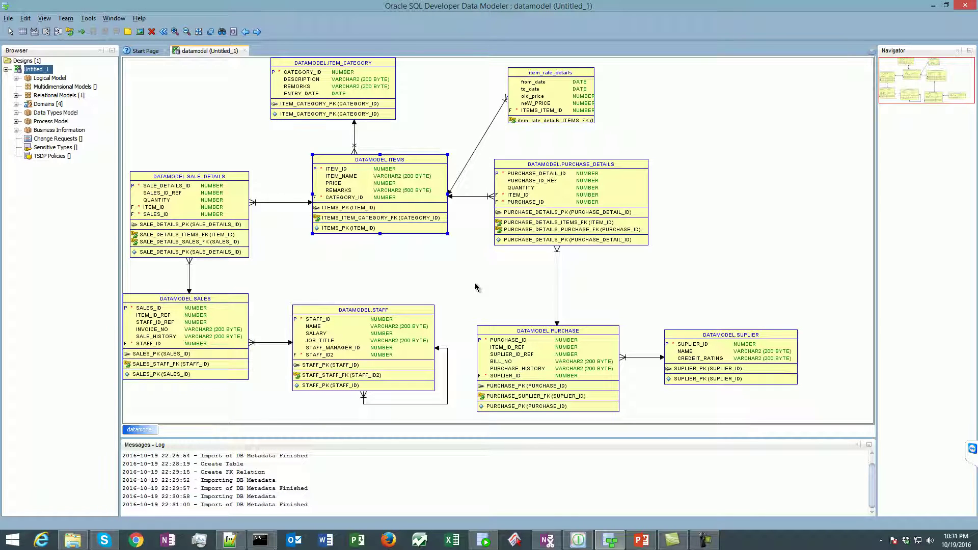
Step: Open the report setup for Tables, set the output format to PDF and choose the custom template Tables_2_Levels
left_click(9, 19)
mouse_move(53, 97)
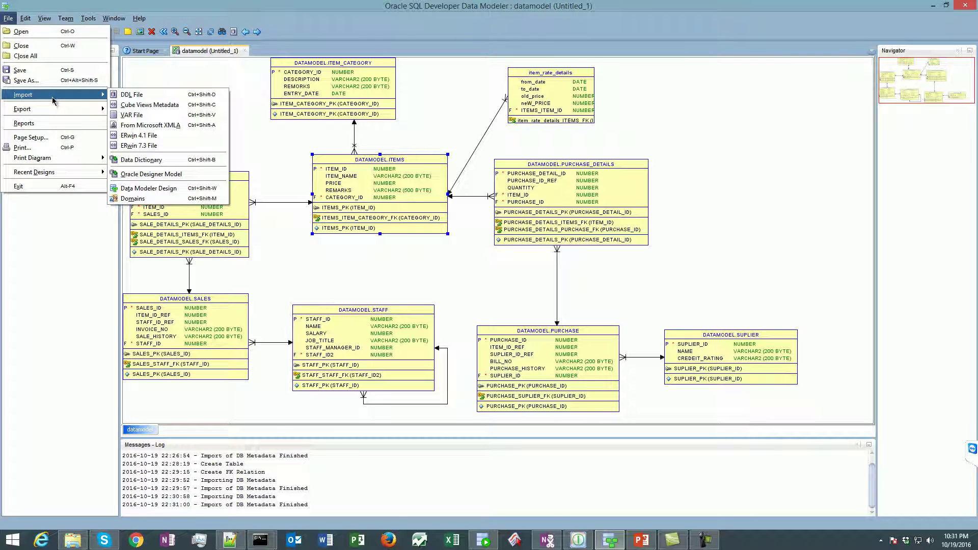
left_click(55, 123)
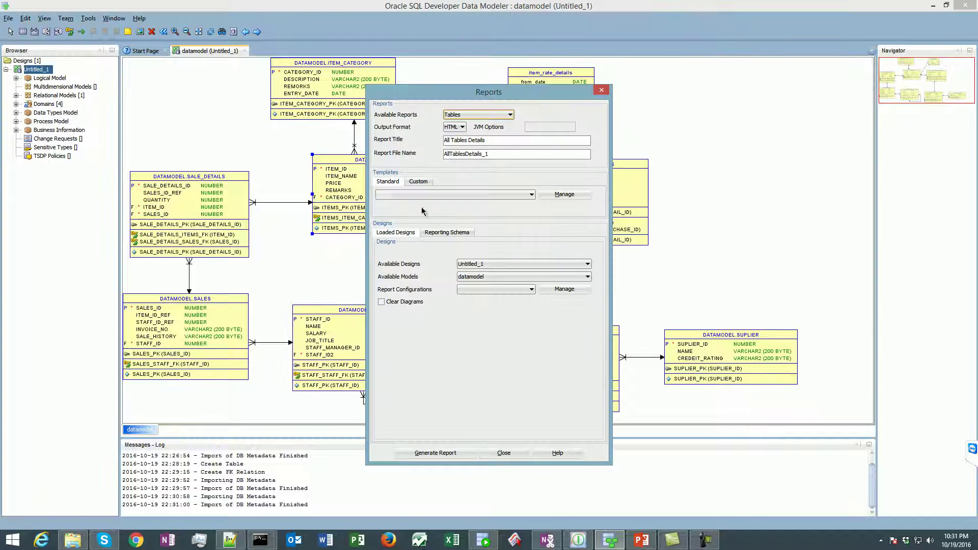
left_click(463, 127)
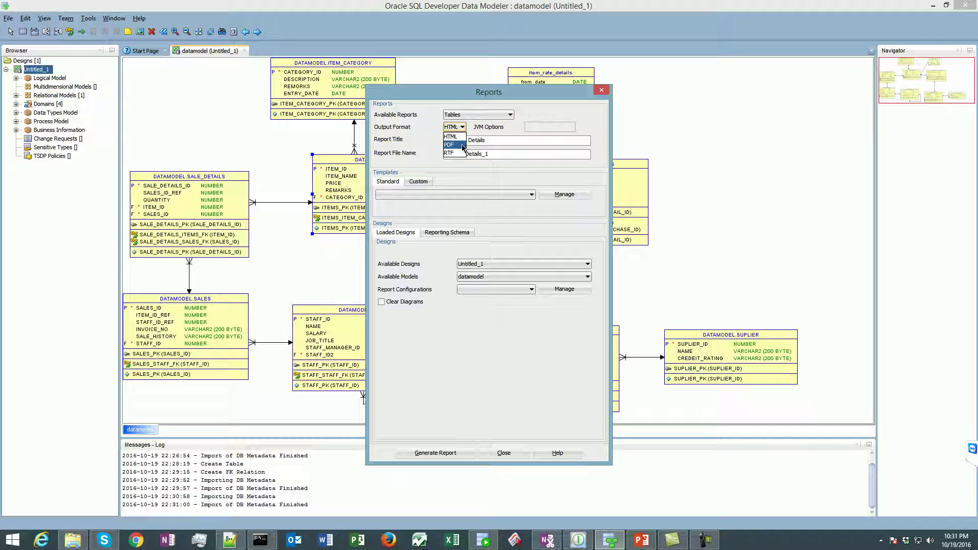
left_click(462, 146)
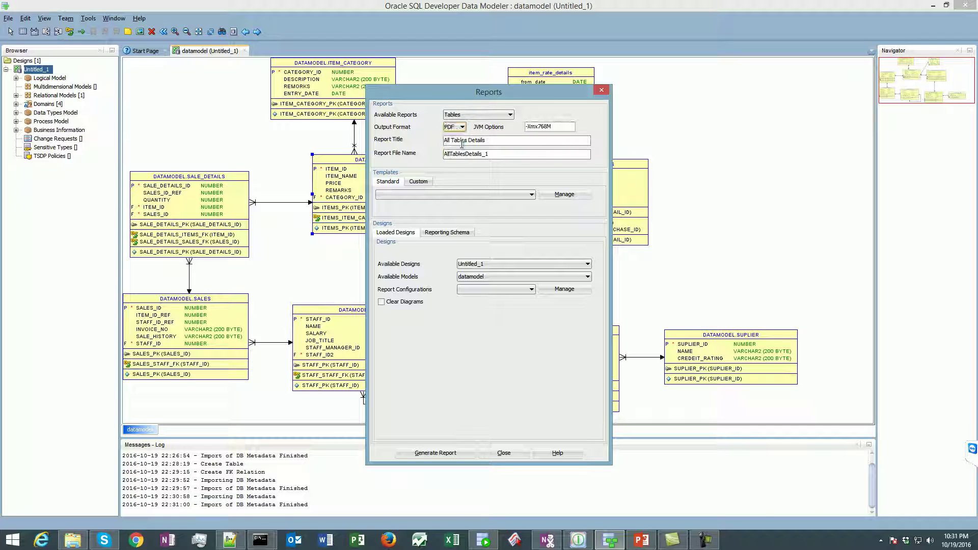
left_click(428, 194)
left_click(421, 222)
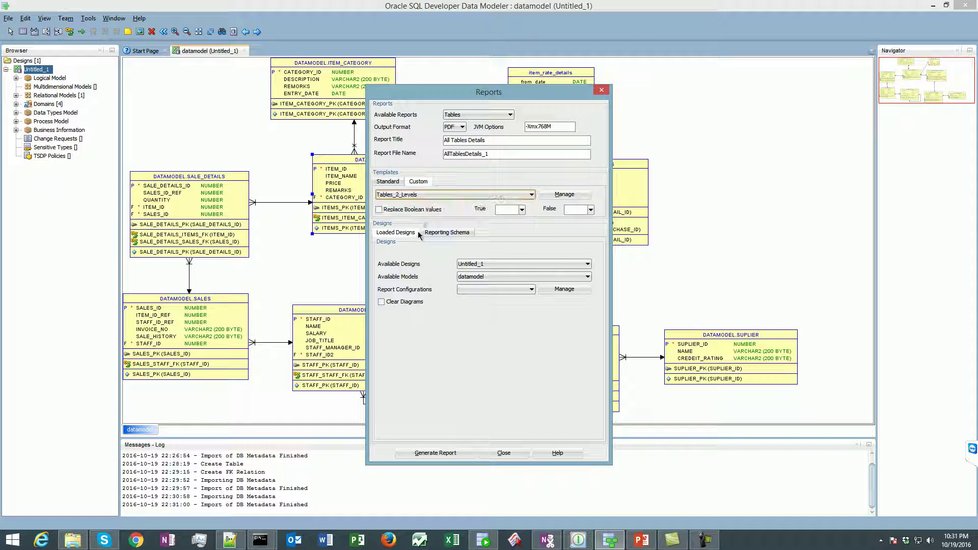
Step: Enable replacing Boolean values in the report, with YES for true and NO for false
left_click(379, 210)
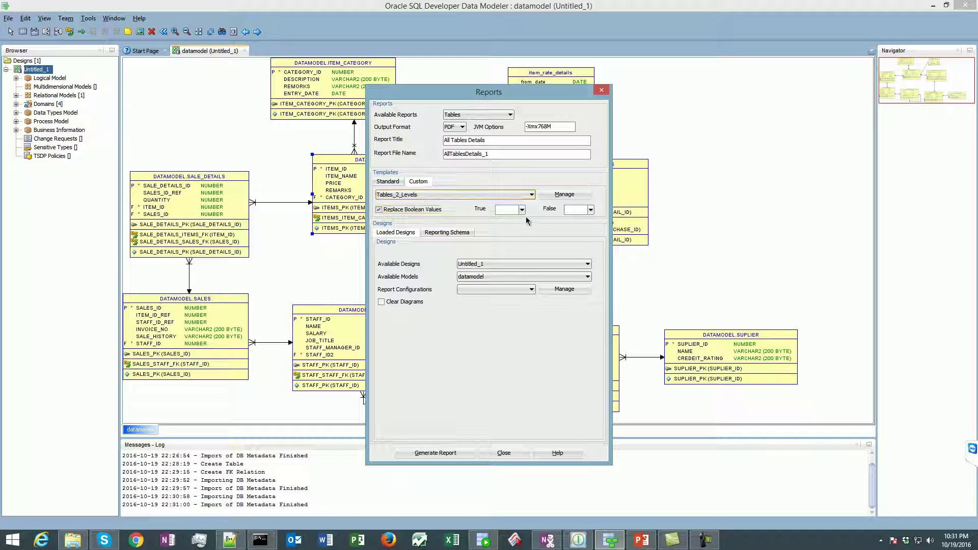
left_click(522, 209)
left_click(505, 217)
left_click(583, 213)
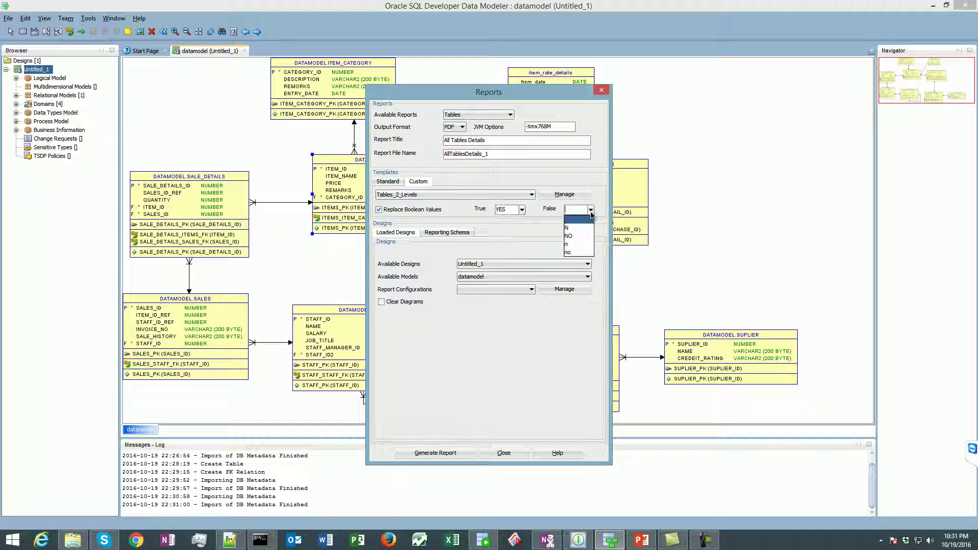
left_click(581, 234)
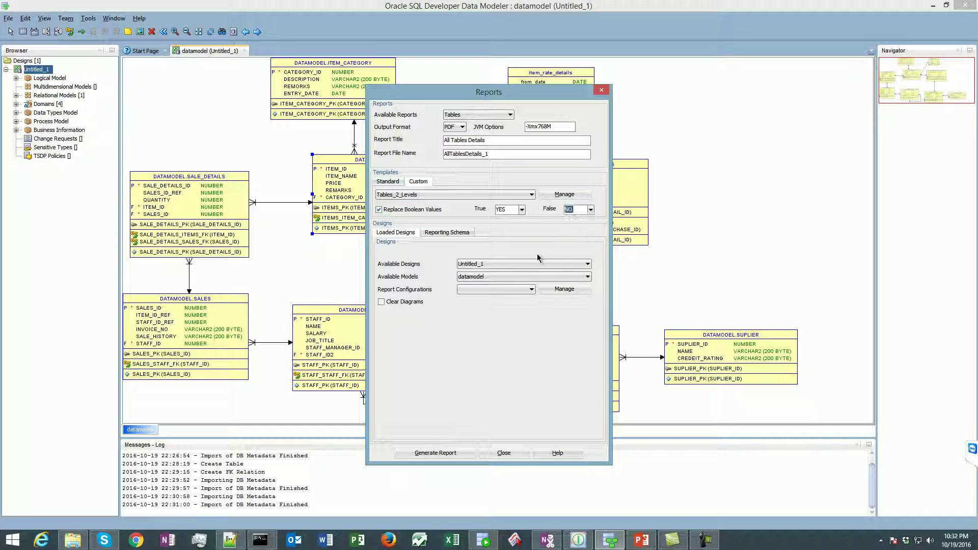
Step: Select the datamodel model of the Untitled_1 design for the report, keeping the custom template
left_click(482, 264)
left_click(484, 278)
left_click(484, 278)
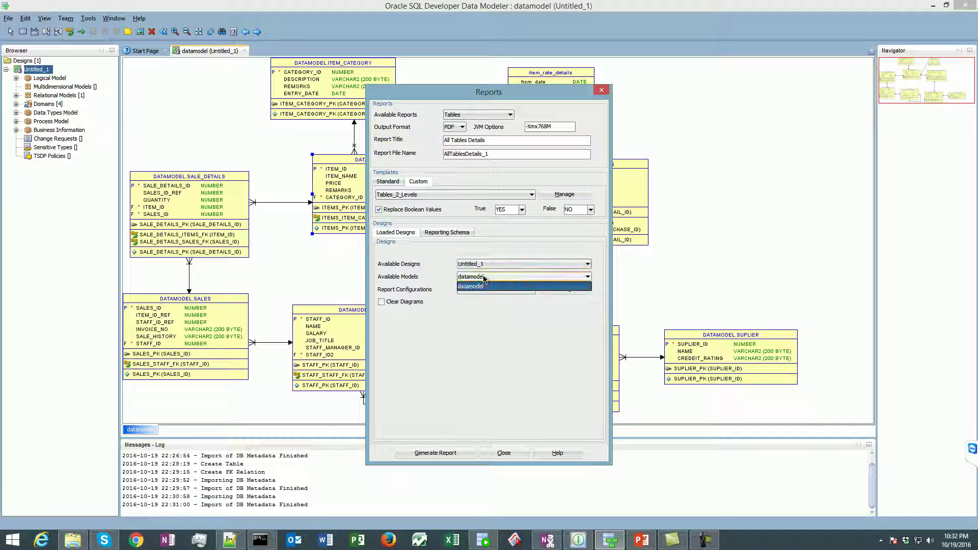
left_click(482, 285)
left_click(386, 183)
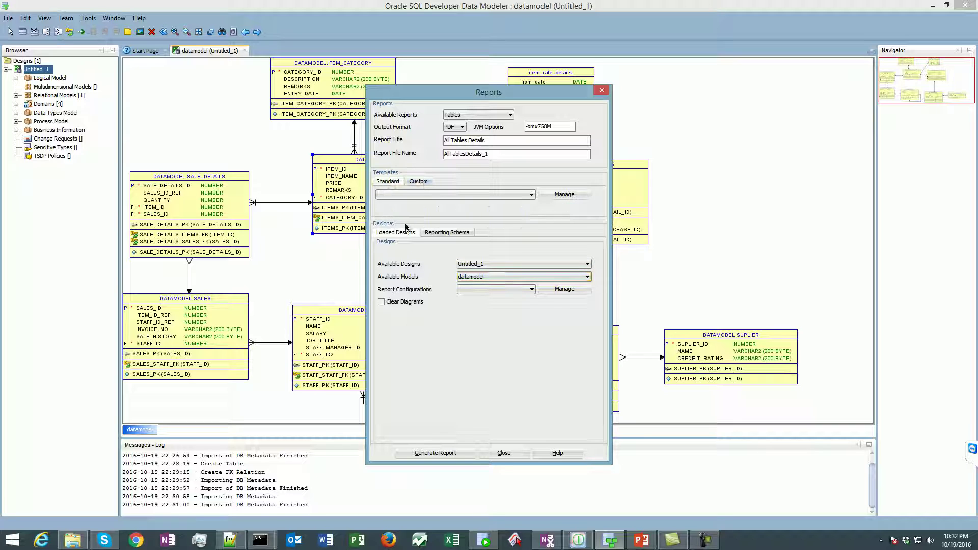
left_click(418, 182)
Step: Set the reporting schema's server reports directory to E:\Video Editing\ForYoutubeChannel\Database Modeling, copying the path from File Explorer
left_click(447, 232)
left_click(469, 252)
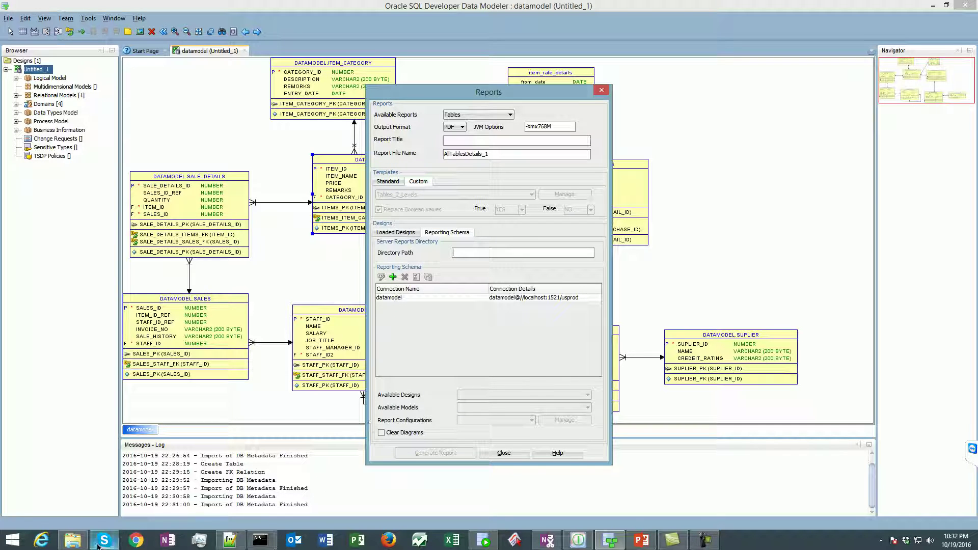
left_click(72, 540)
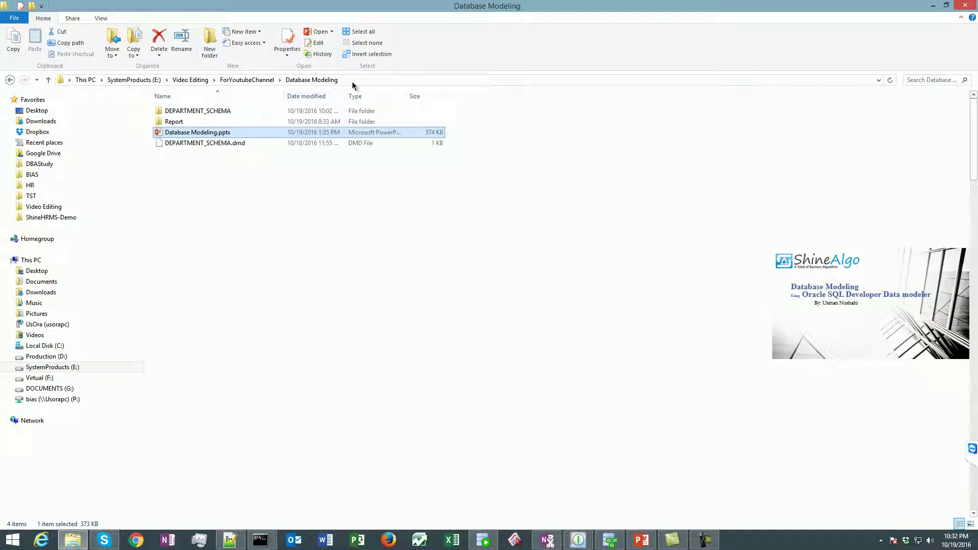
left_click(355, 80)
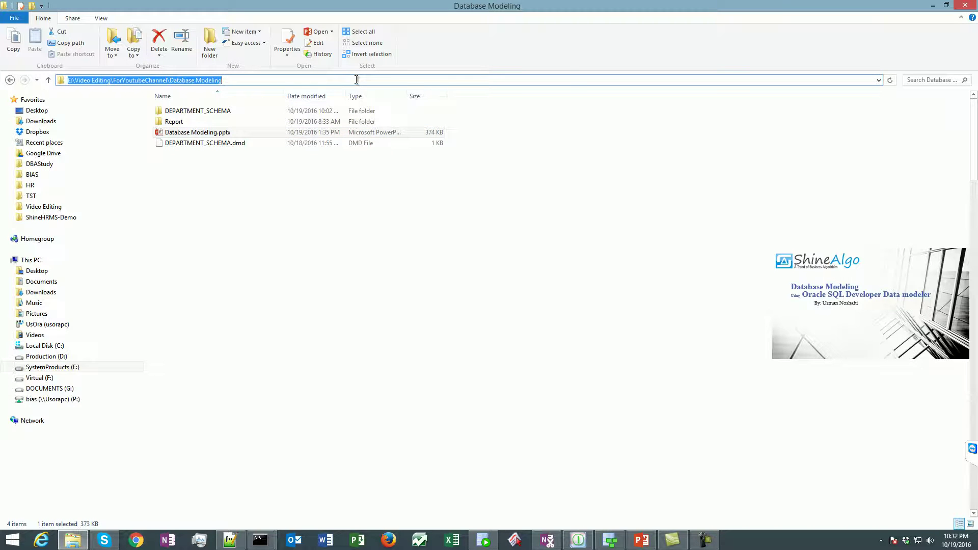
key("ctrl+c")
key("alt+Tab")
key("ctrl+v")
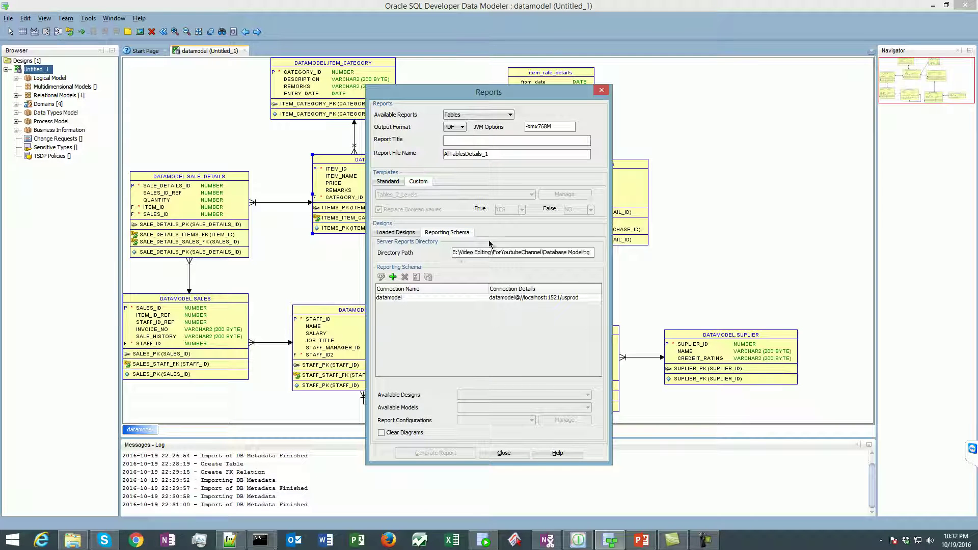
Step: Enable Clear Diagrams for the loaded Untitled_1 design, generate the All Tables Details PDF report and dismiss the result message
left_click(382, 432)
left_click(403, 232)
left_click(382, 303)
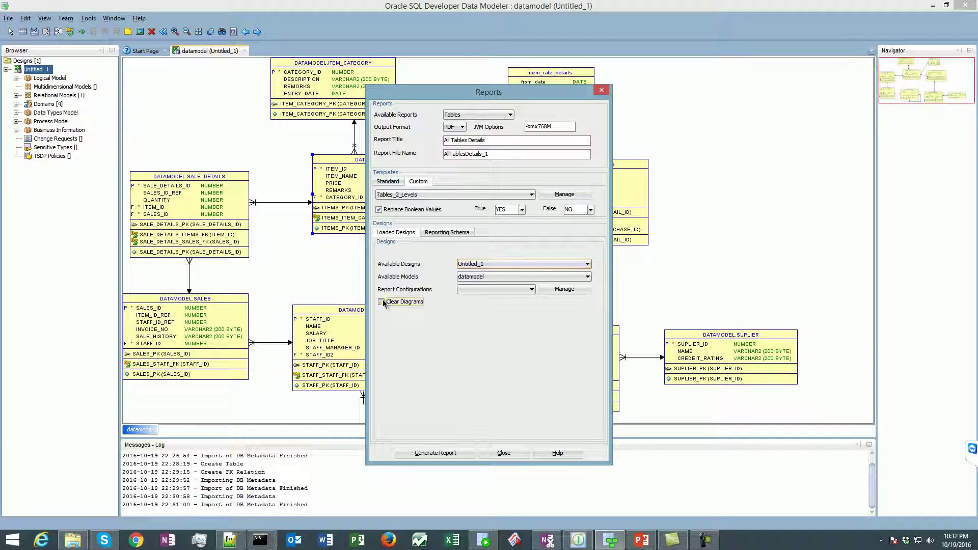
left_click(383, 303)
left_click(422, 453)
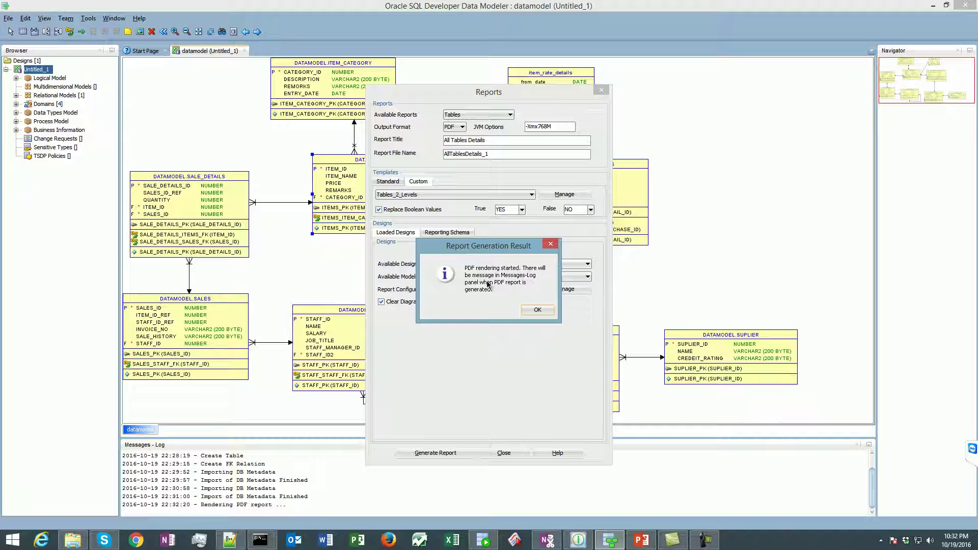
left_click(537, 310)
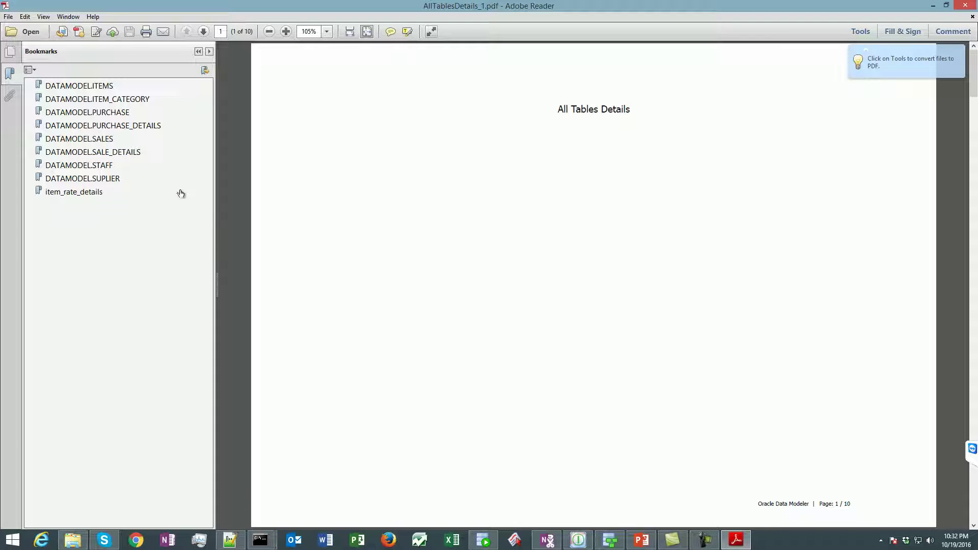
Step: Examine the column, index and foreign key details of the tables in AllTablesDetails_1.pdf in Adobe Reader
left_click(86, 87)
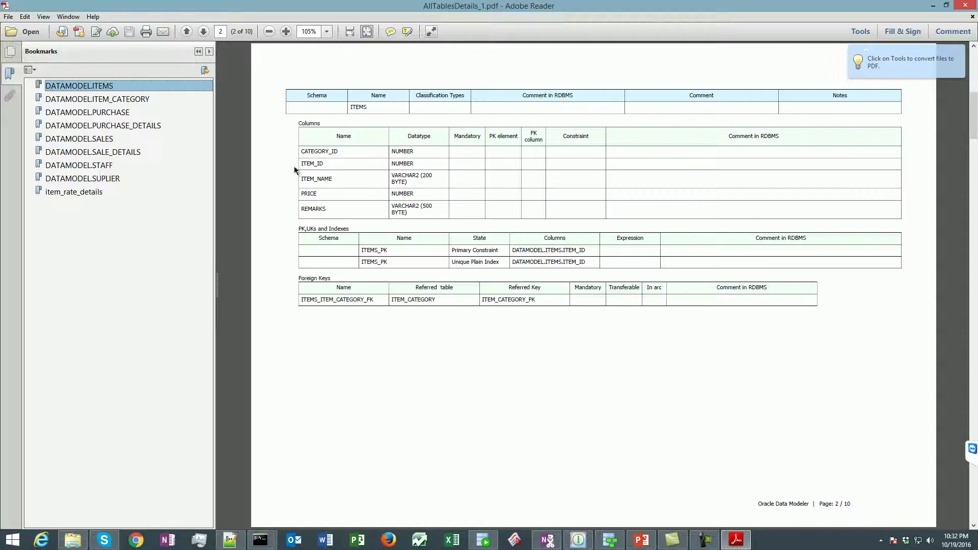
left_click(115, 100)
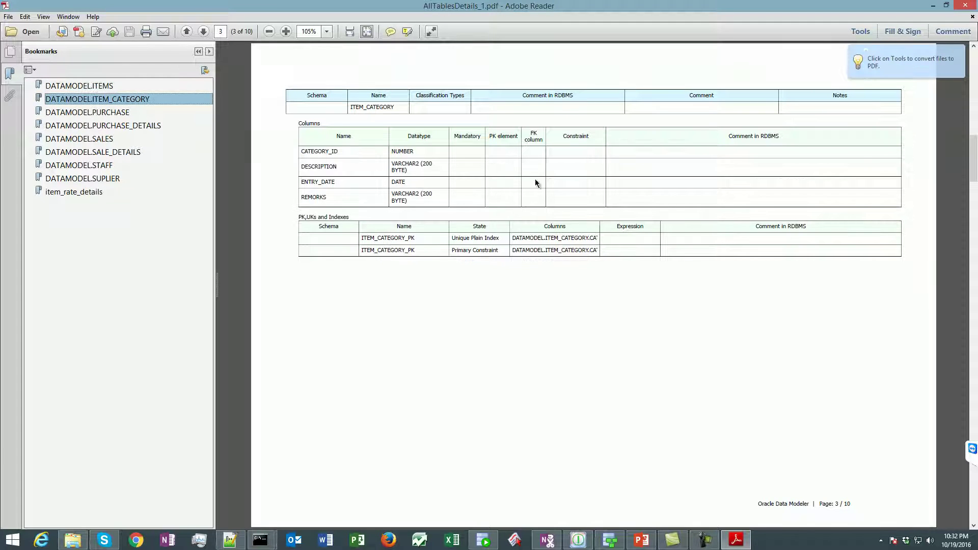
left_click(65, 141)
left_click(65, 152)
left_click(65, 166)
left_click(63, 180)
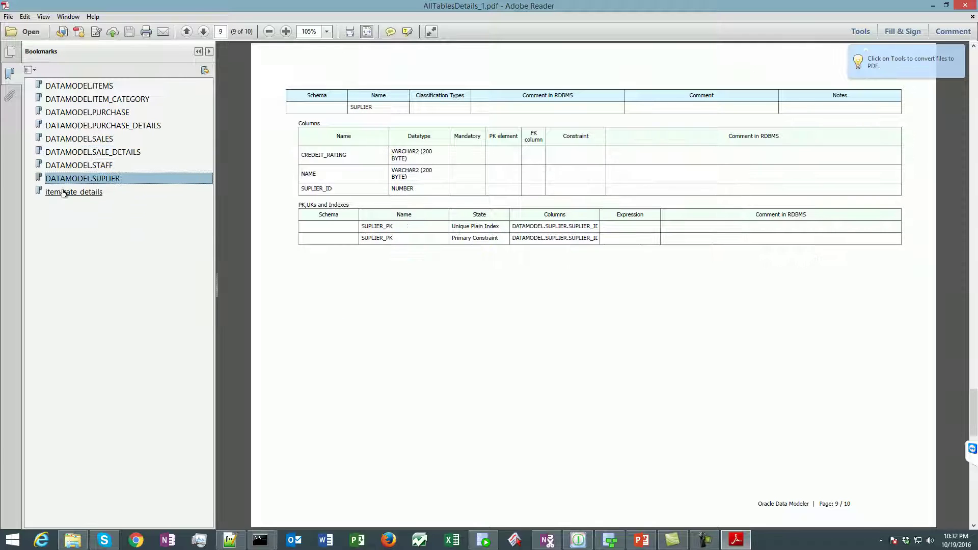
left_click(64, 193)
left_click(71, 139)
left_click(77, 100)
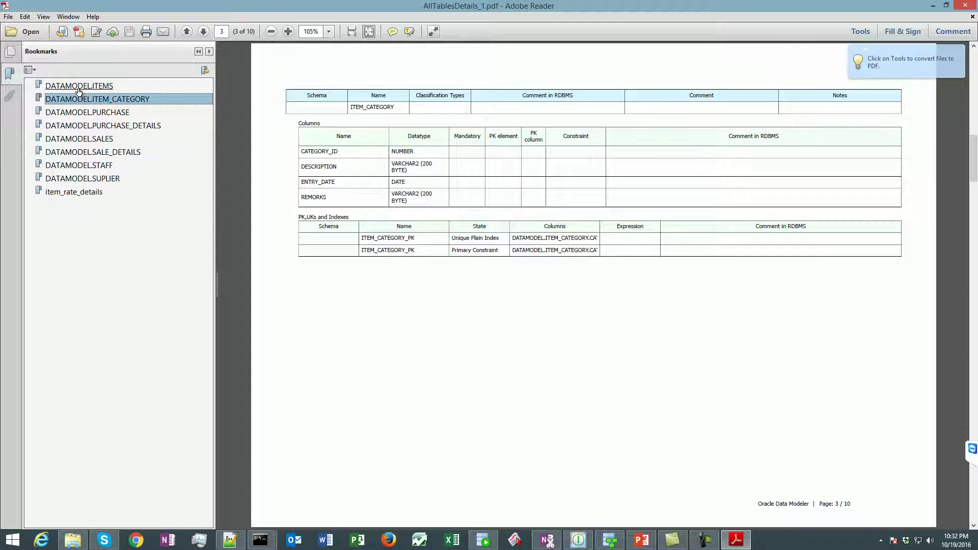
Step: View the ITEMS table page of the PDF report, and close Adobe Reader and the Reports dialog in Data Modeler
left_click(79, 86)
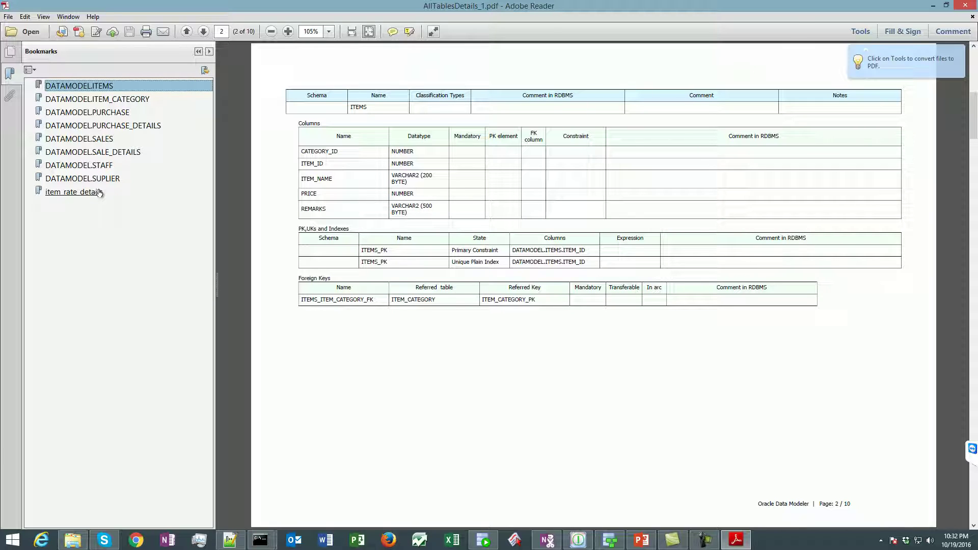
left_click(966, 5)
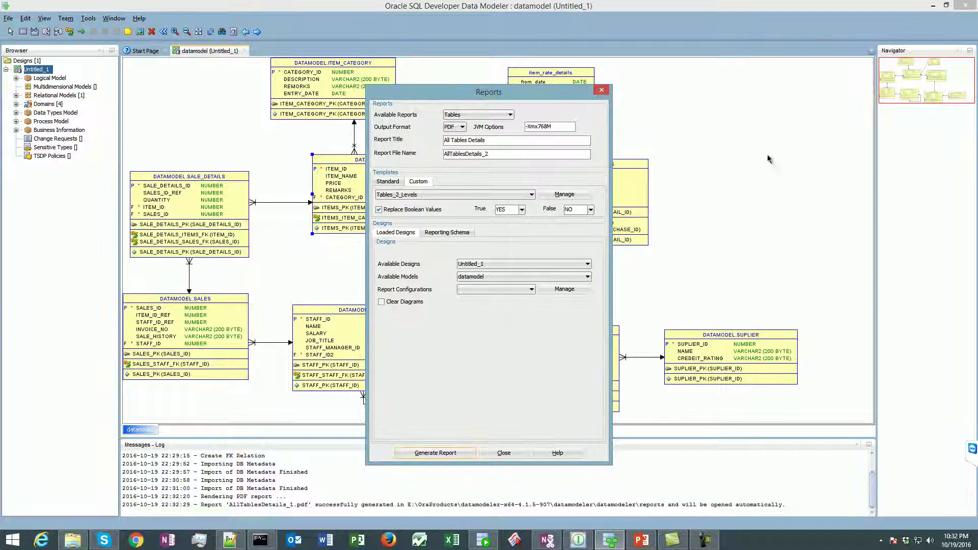
left_click(504, 454)
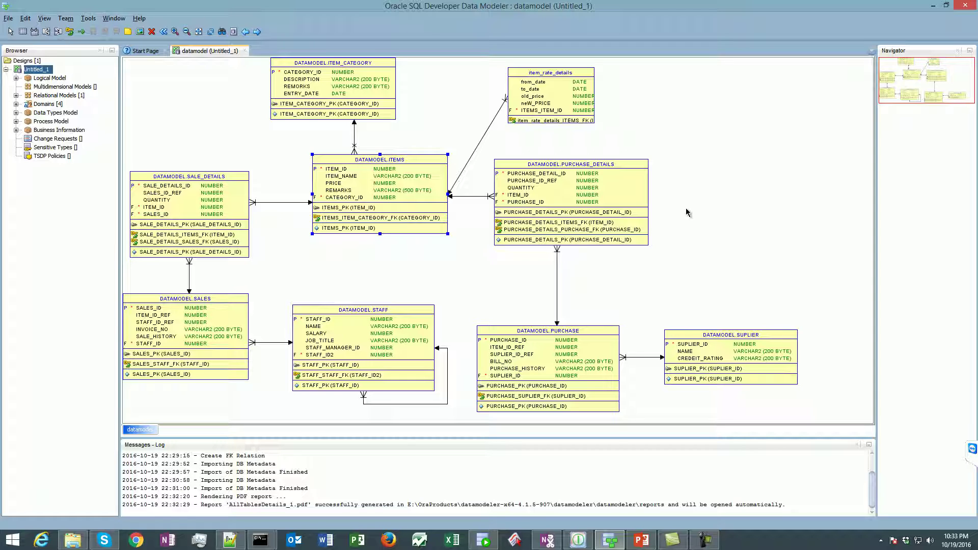
Step: Generate views from all datamodel tables except item_rate_details with the Table To View Wizard, and display them in the diagram
left_click(87, 19)
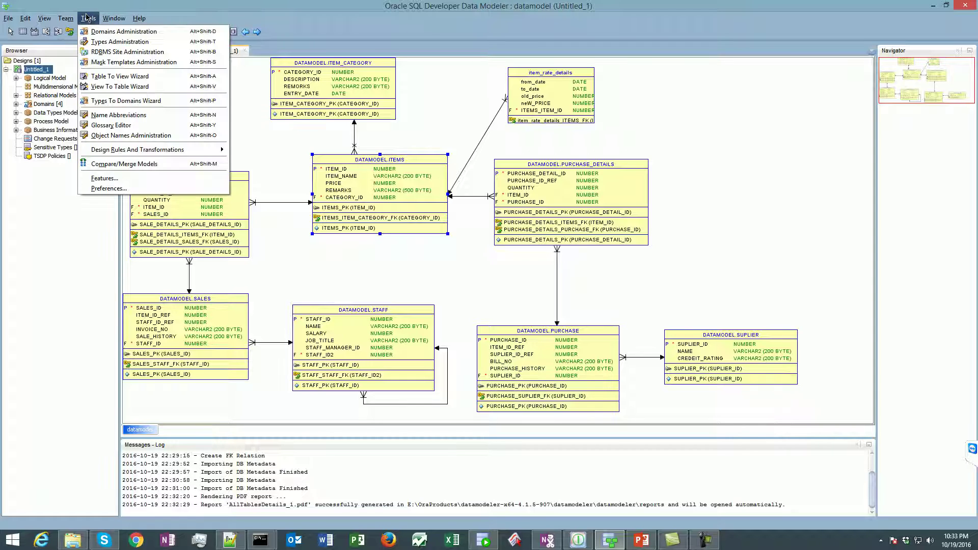
left_click(124, 80)
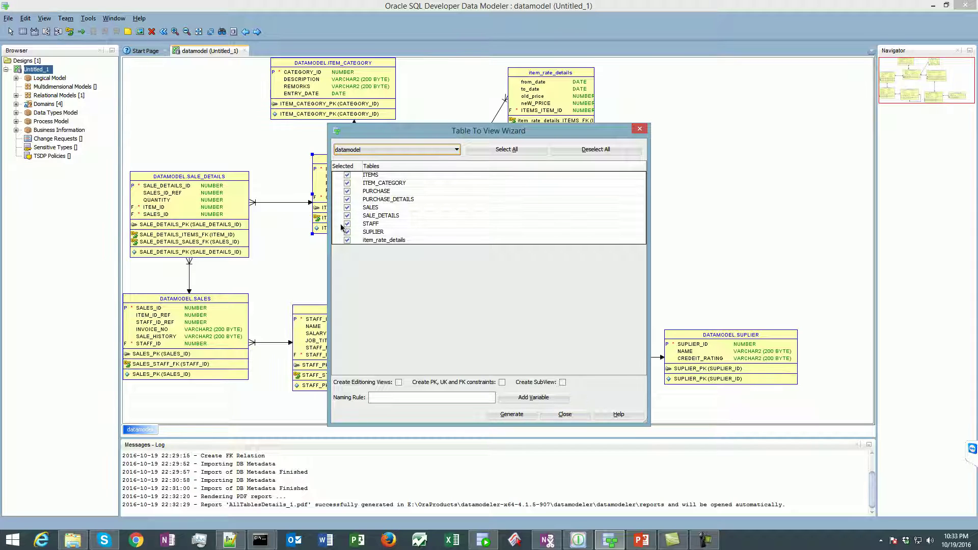
left_click(347, 241)
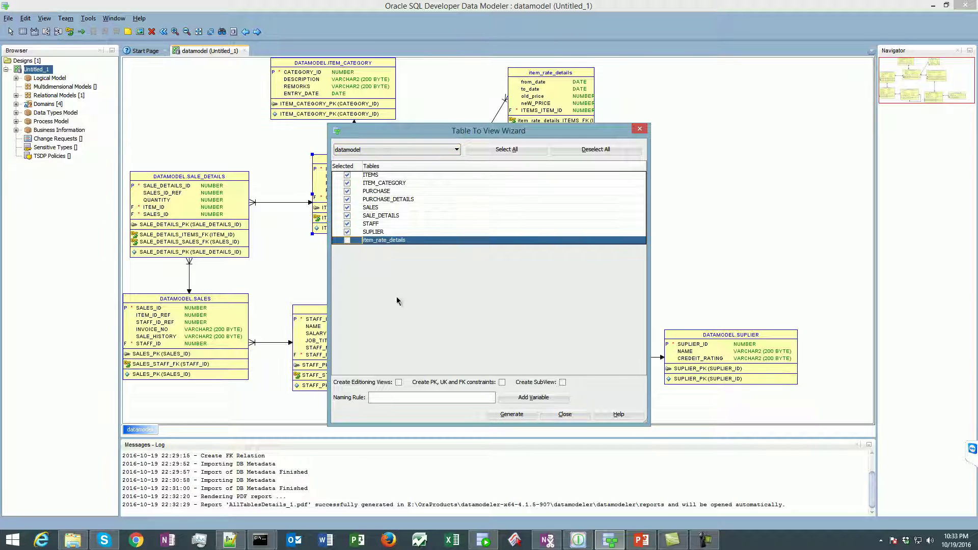
left_click(500, 414)
left_click(534, 306)
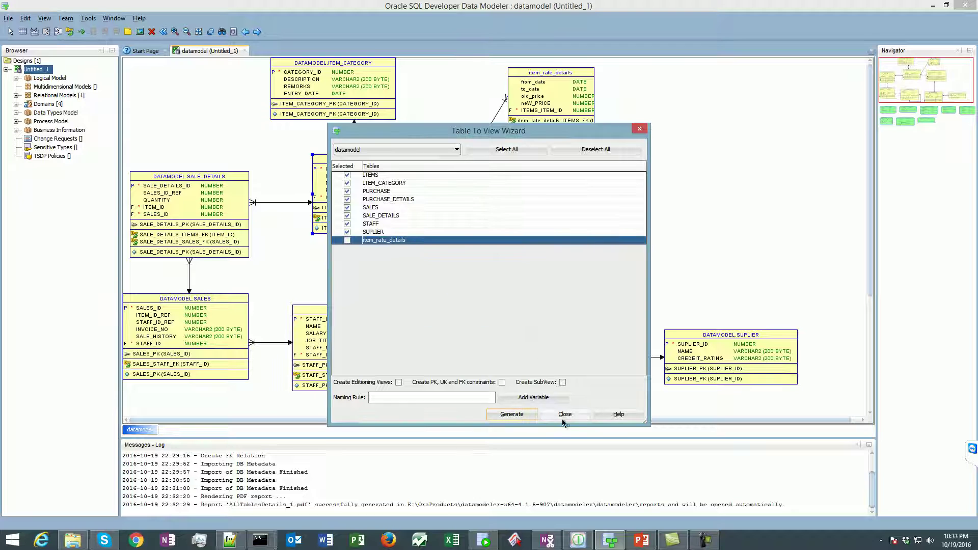
left_click(565, 414)
left_click_drag(870, 201, 860, 334)
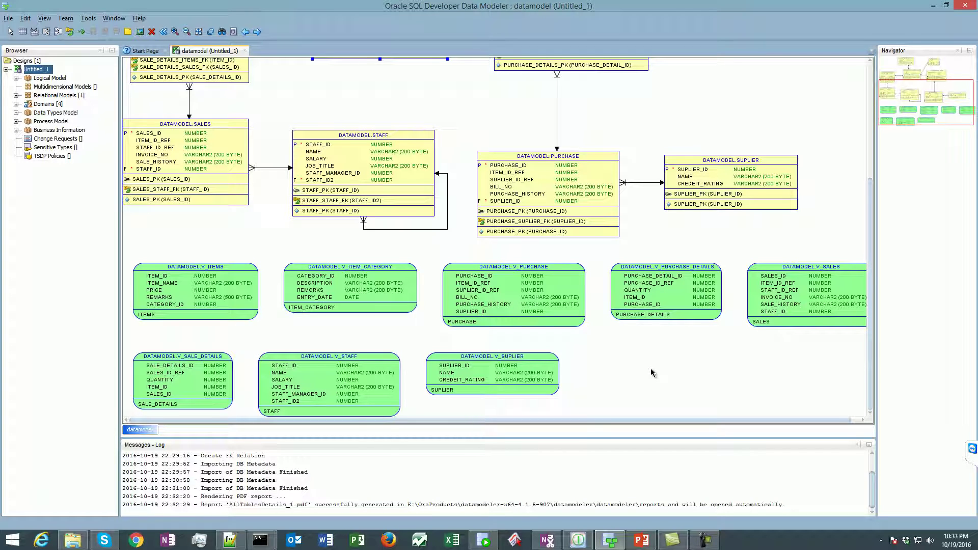
Step: Generate the Oracle Database 12c DDL script for the datamodel model with the default generation options
left_click(234, 31)
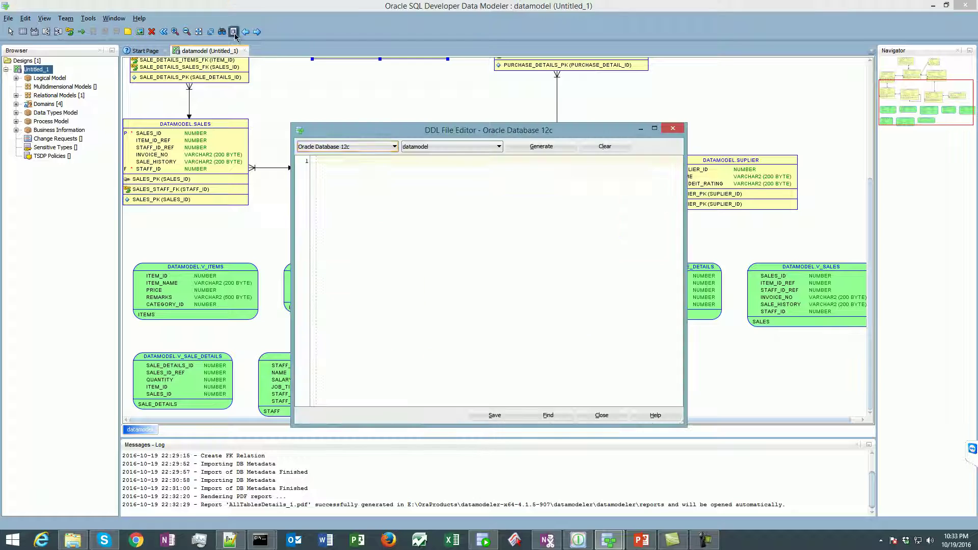
left_click(541, 146)
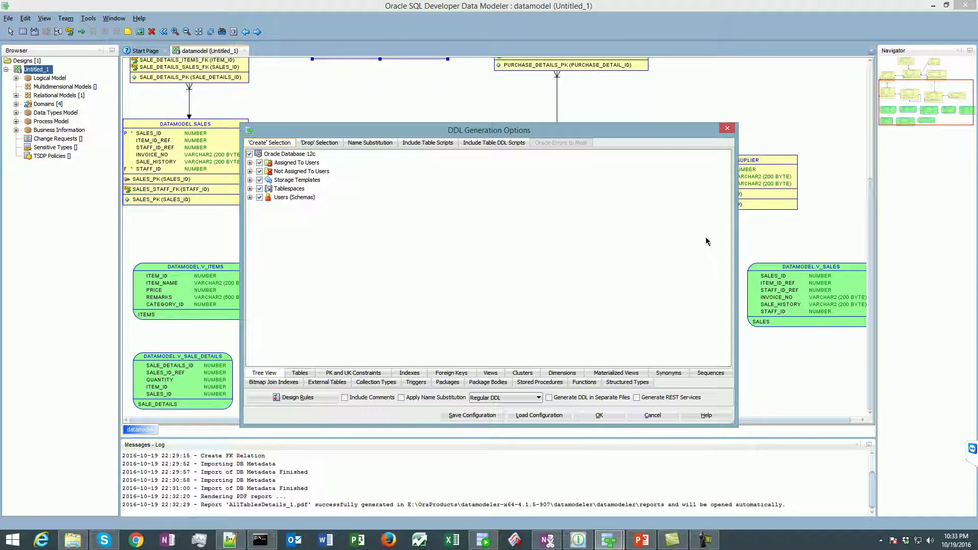
left_click(600, 420)
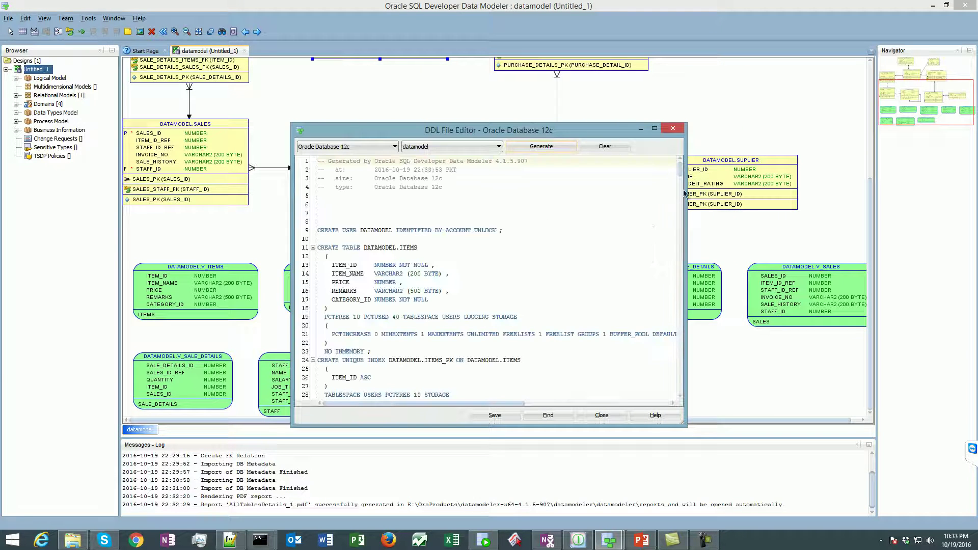
Step: Review the CREATE OR REPLACE VIEW statements in the generated DDL and close the DDL File Editor without saving
left_click_drag(683, 173, 667, 297)
left_click(416, 300)
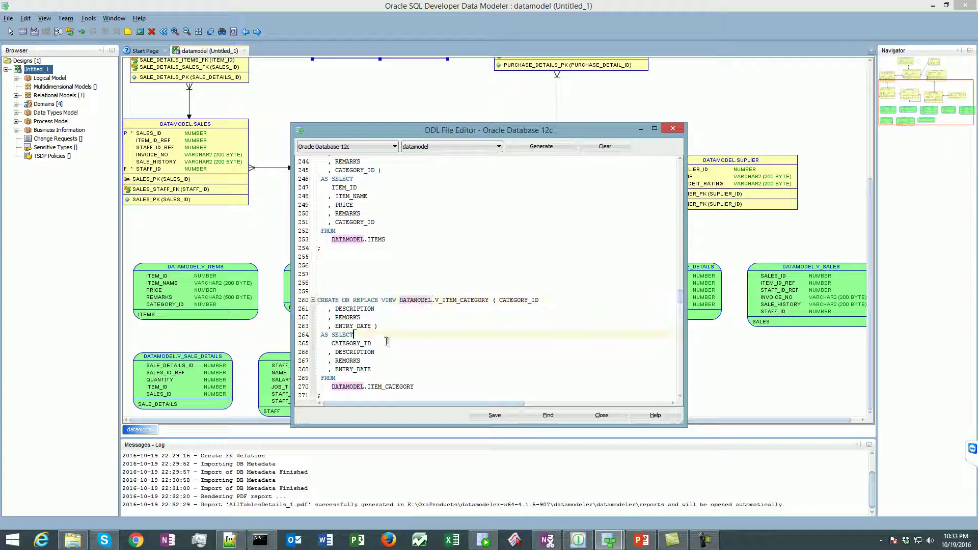
scroll(410, 326, "down", 11)
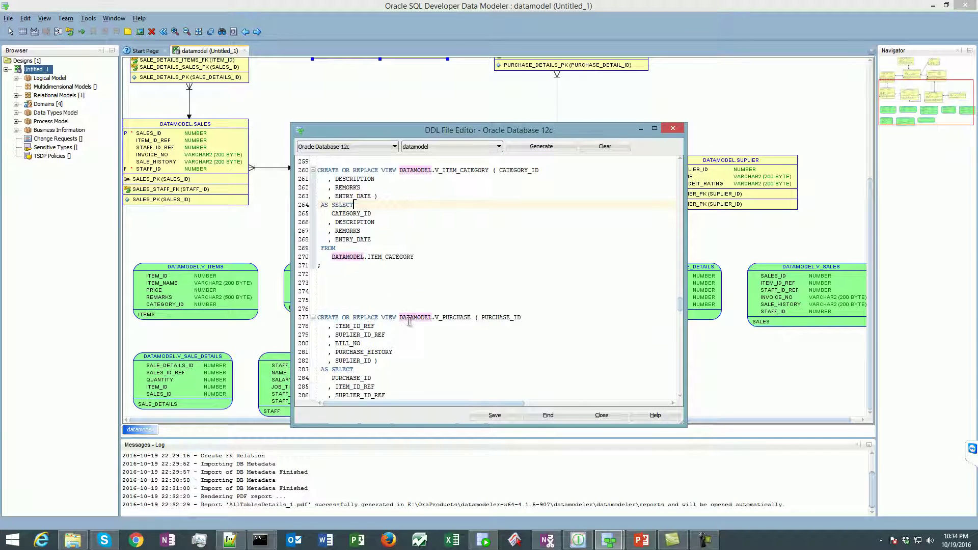
scroll(409, 322, "down", 7)
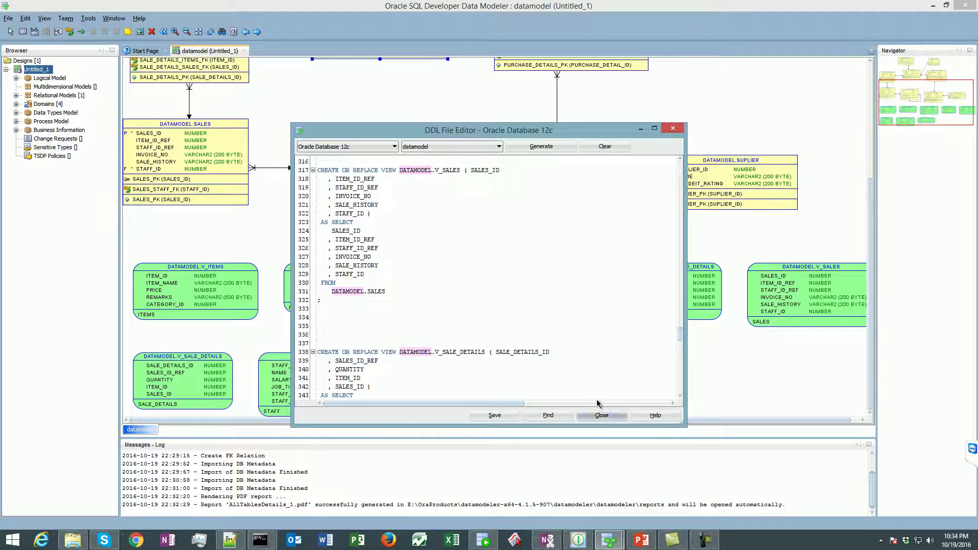
left_click(602, 416)
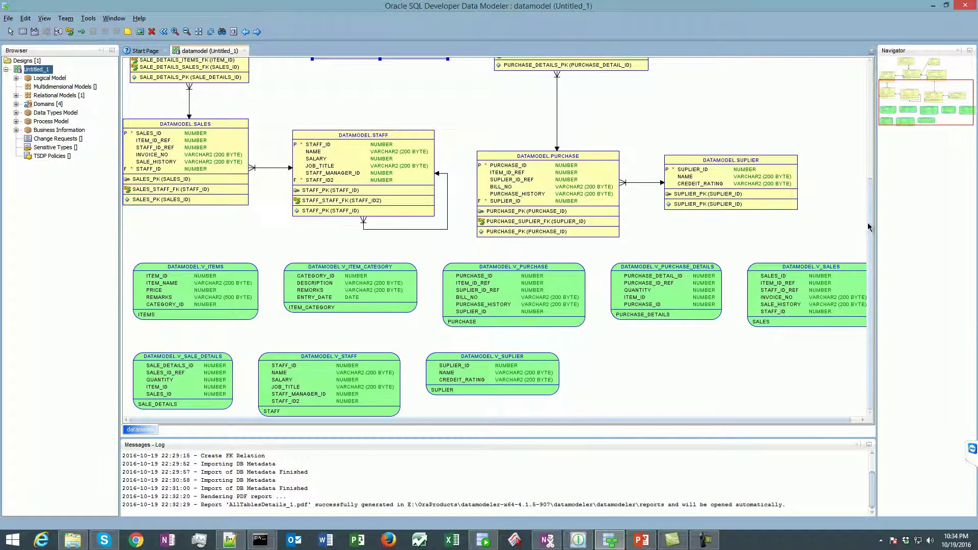
left_click_drag(869, 224, 872, 260)
left_click(701, 546)
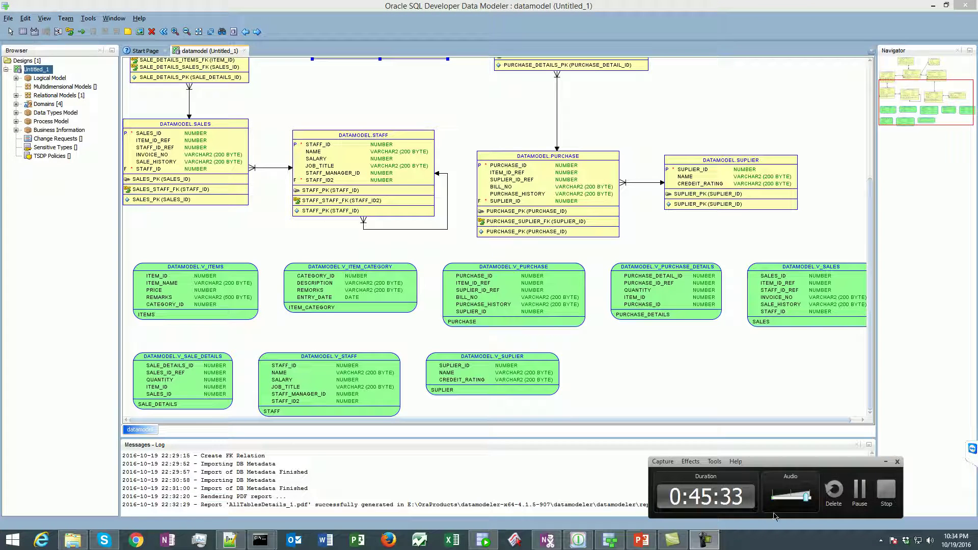